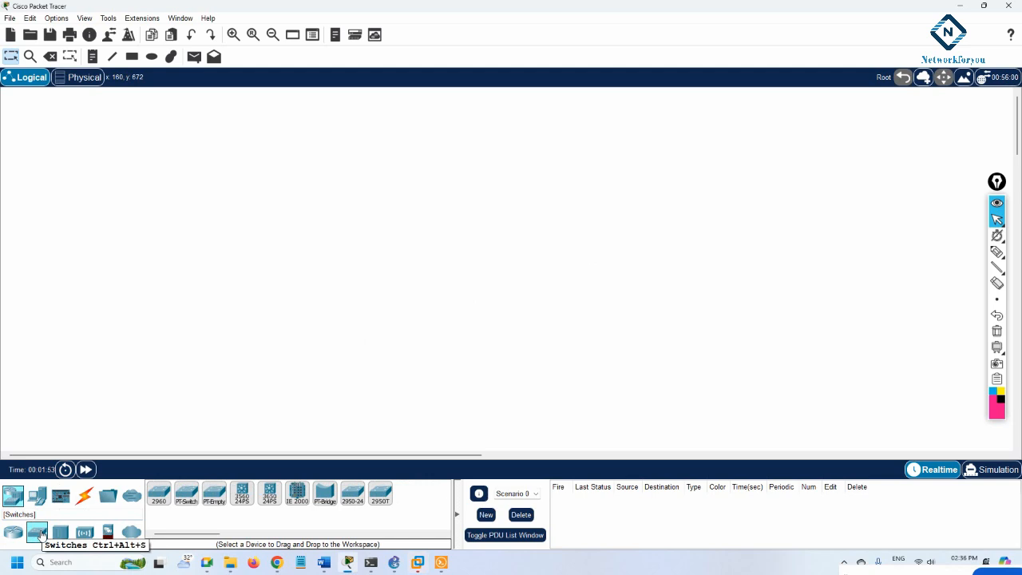
# Place two 2960 switches side by side near the upper part of the logical workspace
pyautogui.click(159, 494)
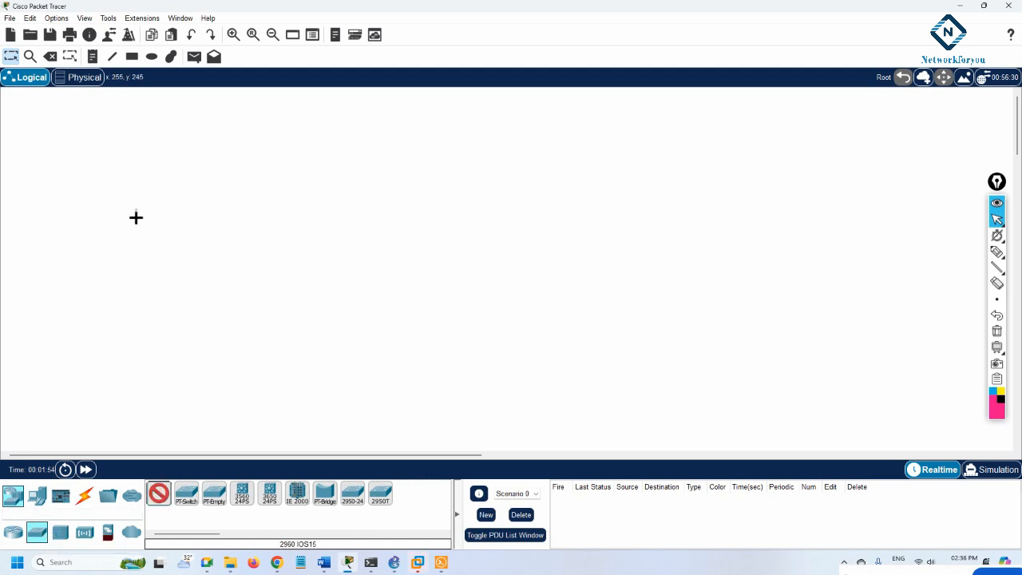
pyautogui.click(175, 142)
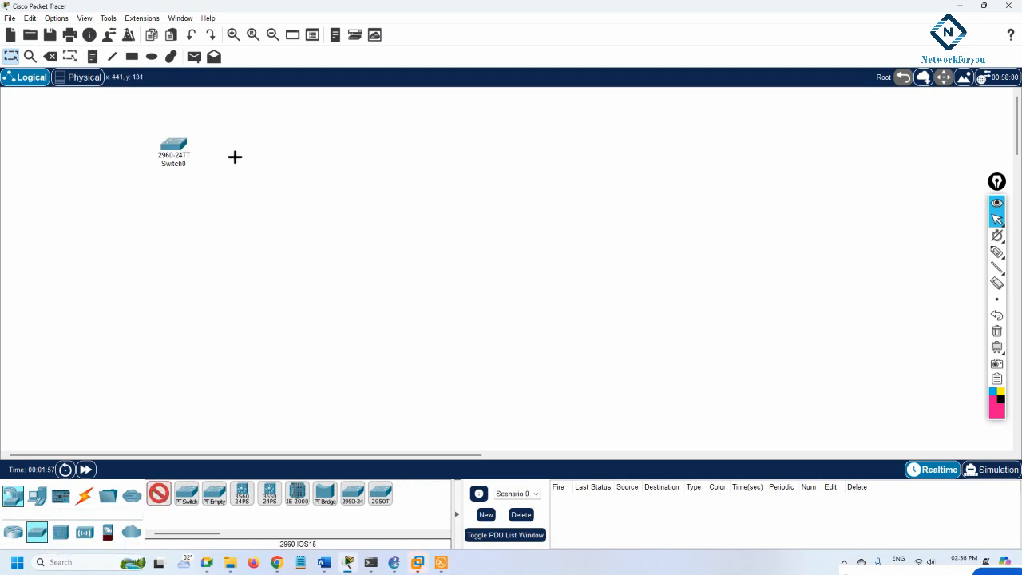
pyautogui.click(369, 142)
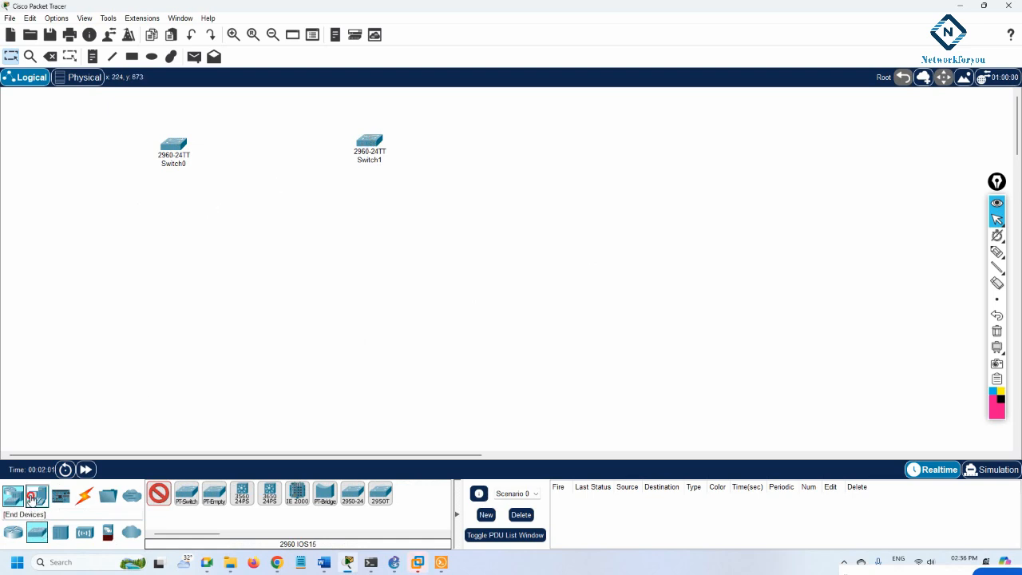
# Place eight PCs in a row below the switches, four for each switch
pyautogui.click(32, 496)
pyautogui.click(158, 493)
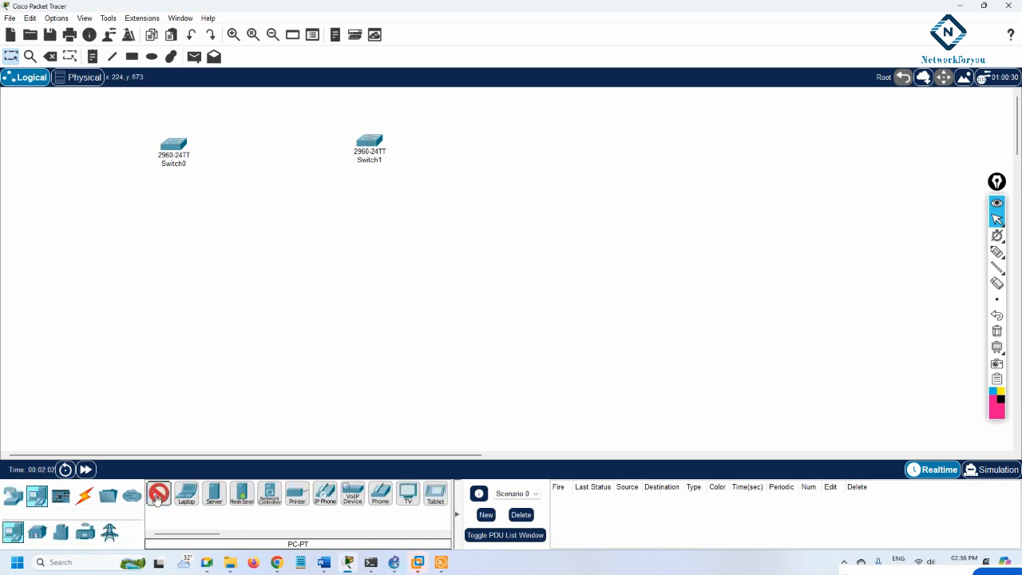
pyautogui.click(94, 278)
pyautogui.click(135, 280)
pyautogui.click(189, 281)
pyautogui.click(221, 281)
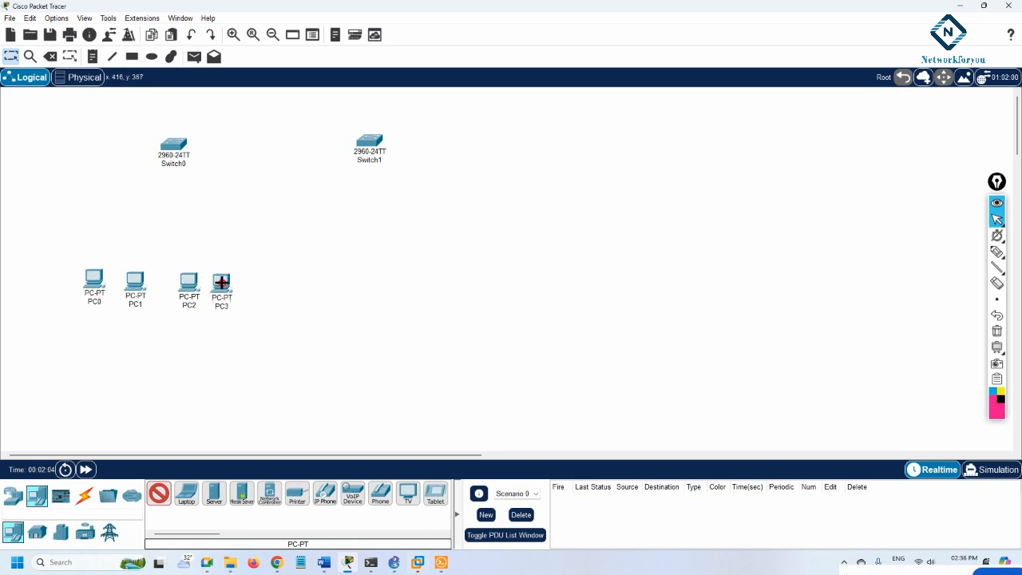
pyautogui.click(384, 276)
pyautogui.click(429, 277)
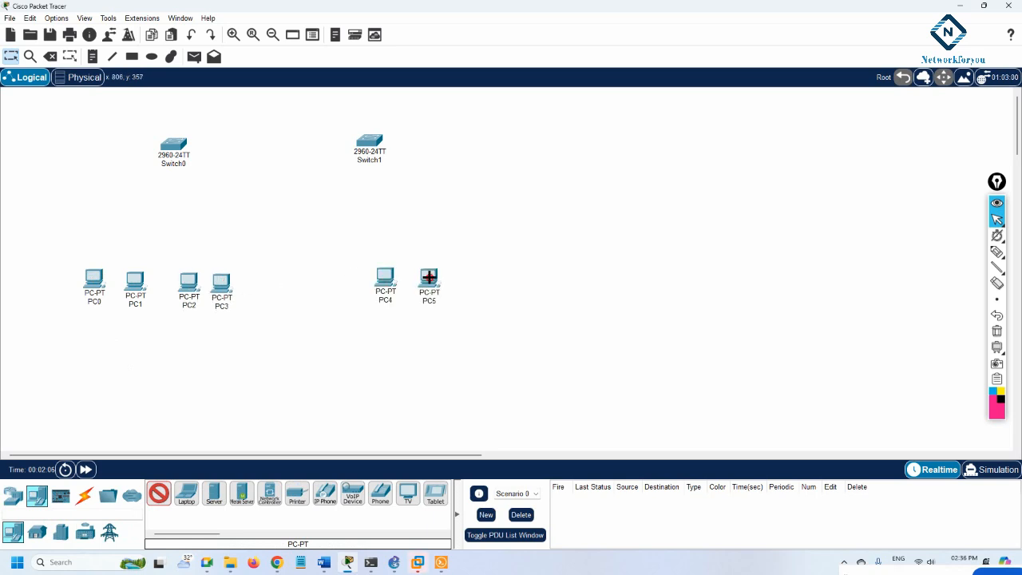
pyautogui.click(507, 278)
pyautogui.click(550, 272)
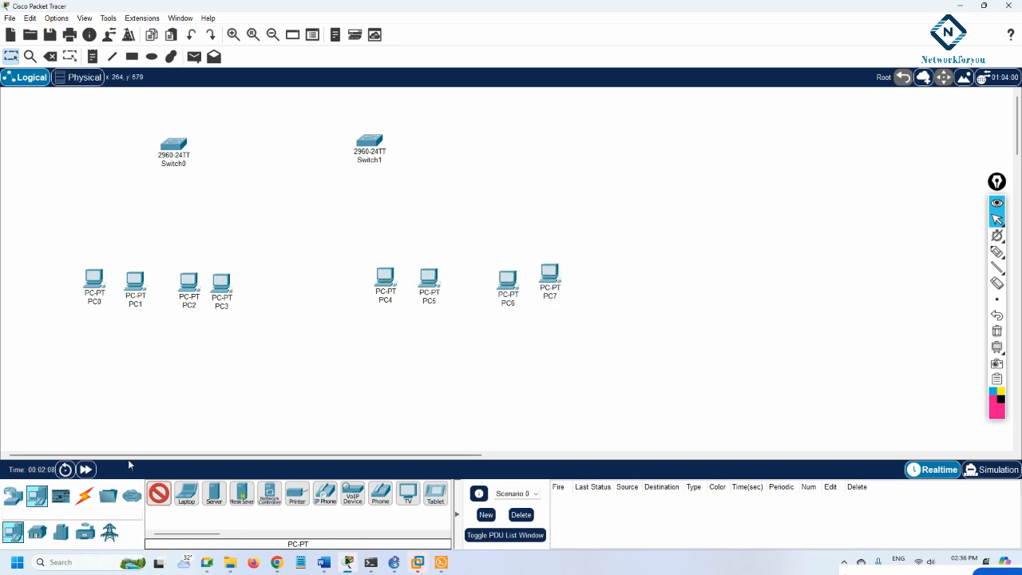
# Connect PC0, PC1, PC2 and PC3 to Switch0 using the automatic connection type
pyautogui.click(83, 496)
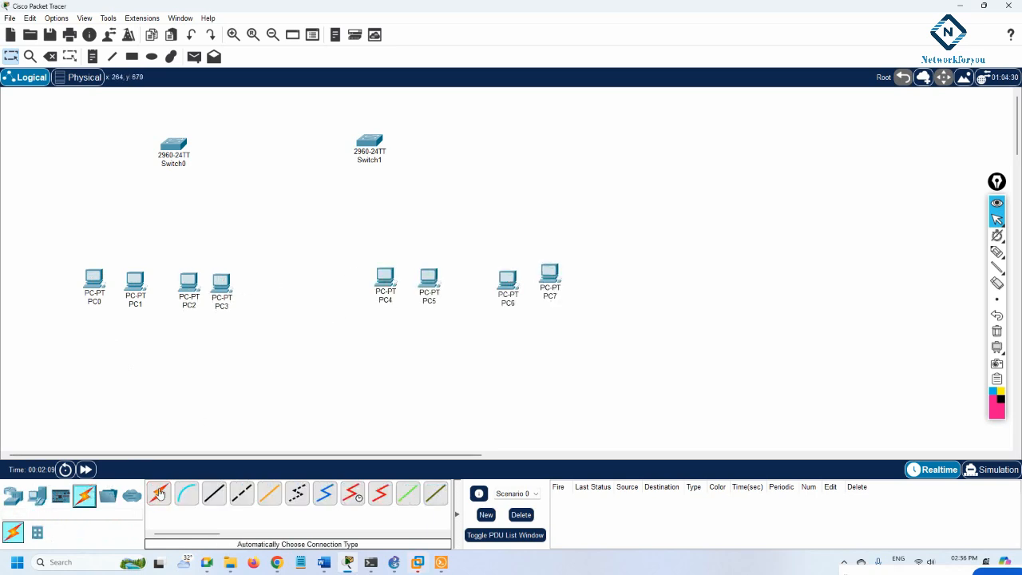
pyautogui.click(95, 278)
pyautogui.click(171, 146)
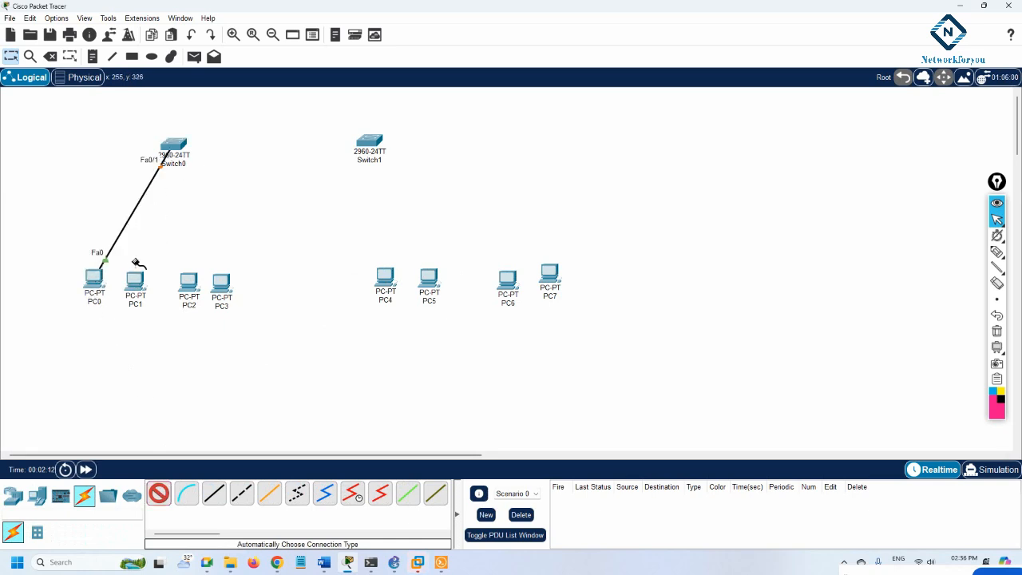
pyautogui.click(138, 266)
pyautogui.click(187, 154)
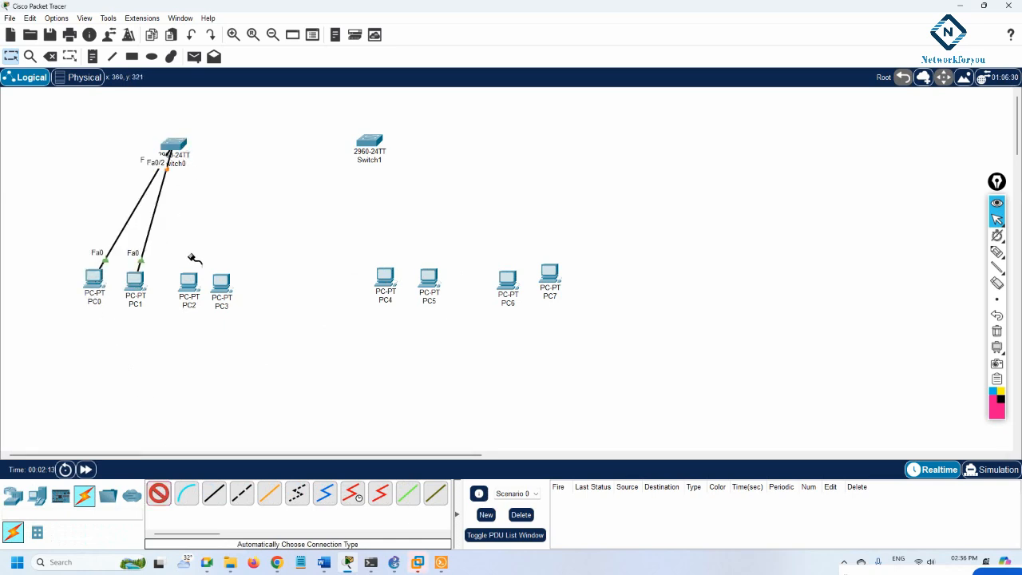
pyautogui.click(182, 150)
pyautogui.click(222, 284)
pyautogui.click(189, 146)
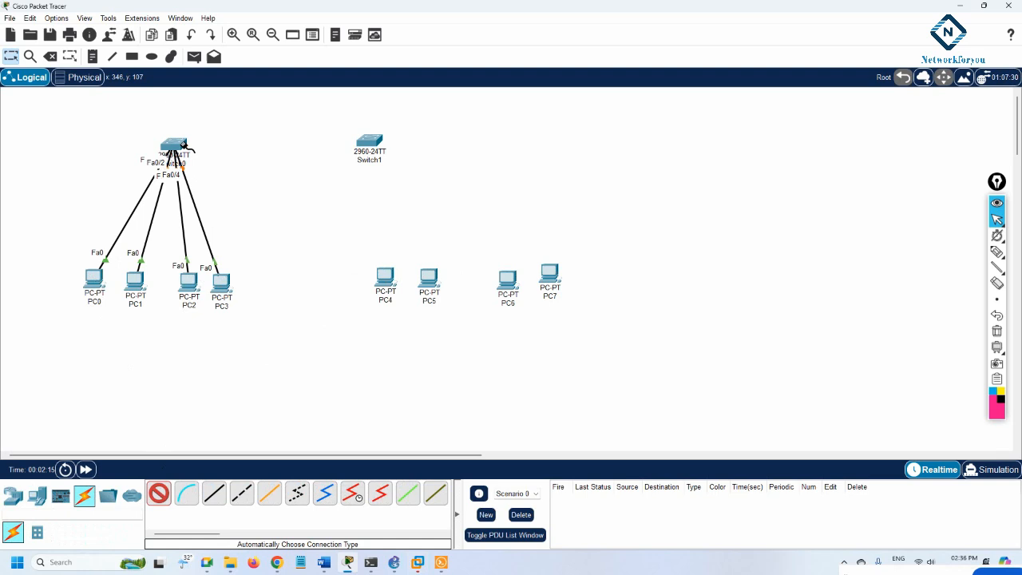
# Connect PC4, PC5, PC6 and PC7 to Switch1 and link Switch1 to Switch0 using automatic connections
pyautogui.click(386, 279)
pyautogui.click(369, 144)
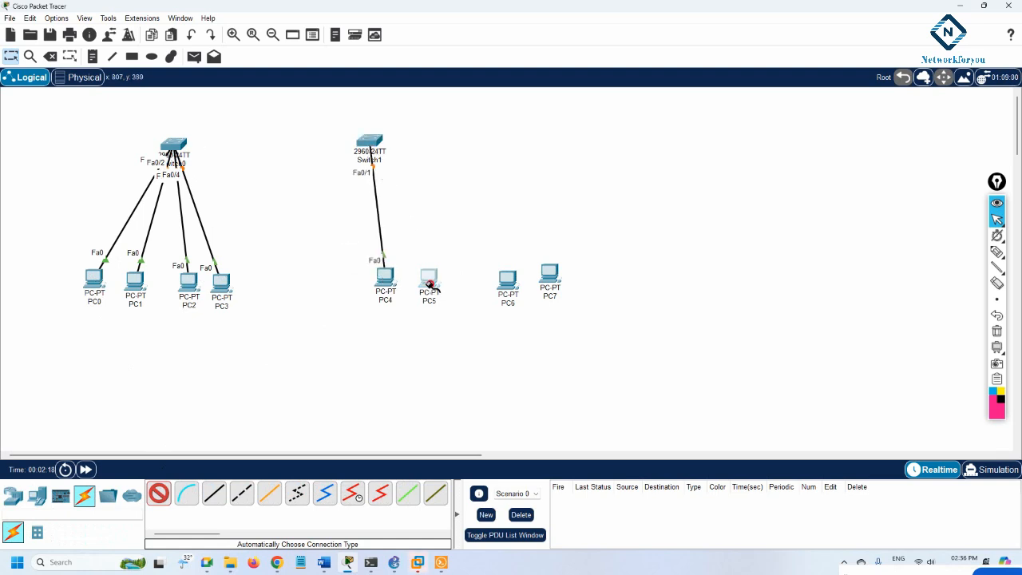
pyautogui.click(430, 282)
pyautogui.click(369, 145)
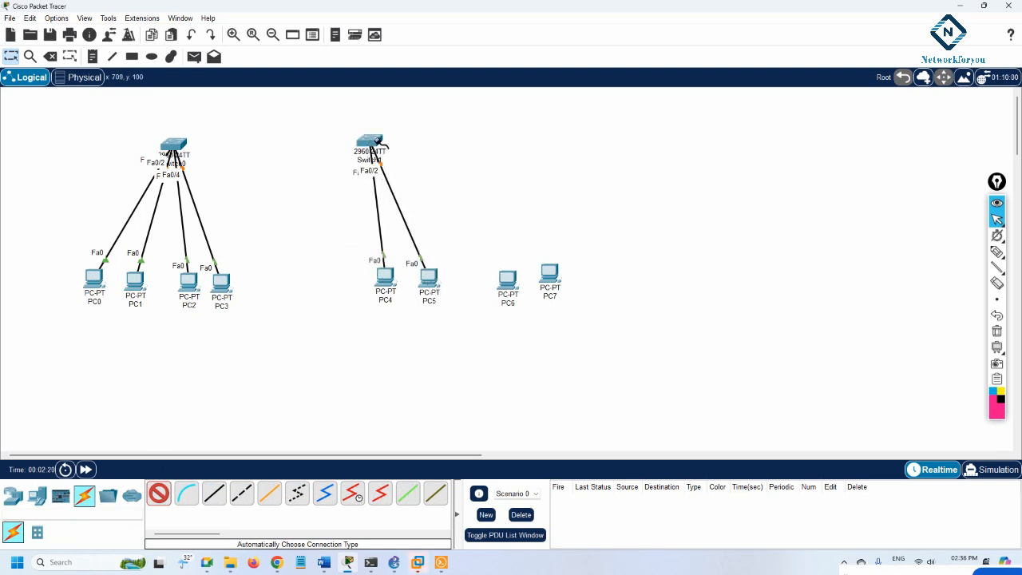
pyautogui.click(372, 144)
pyautogui.click(508, 277)
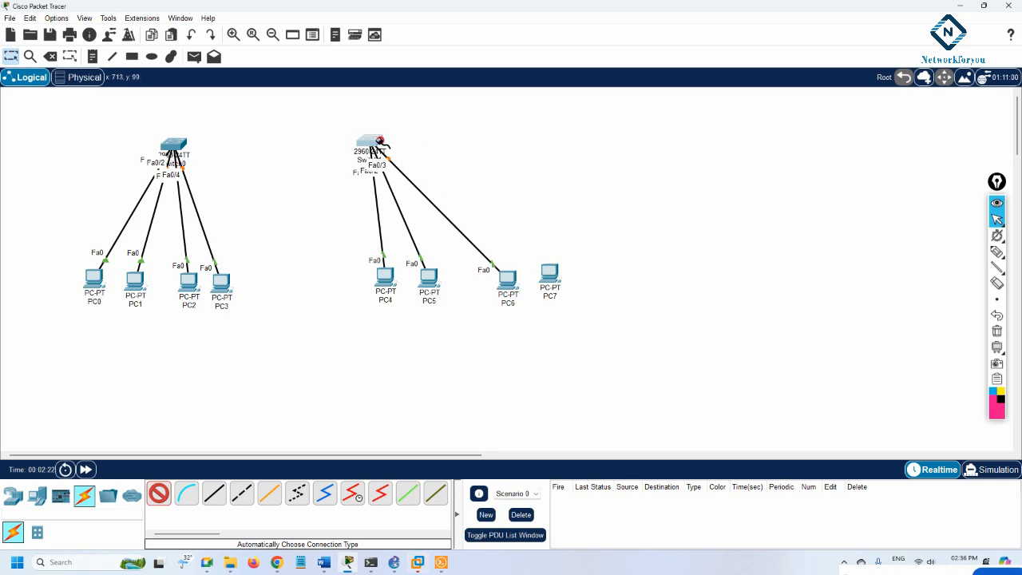
pyautogui.click(380, 143)
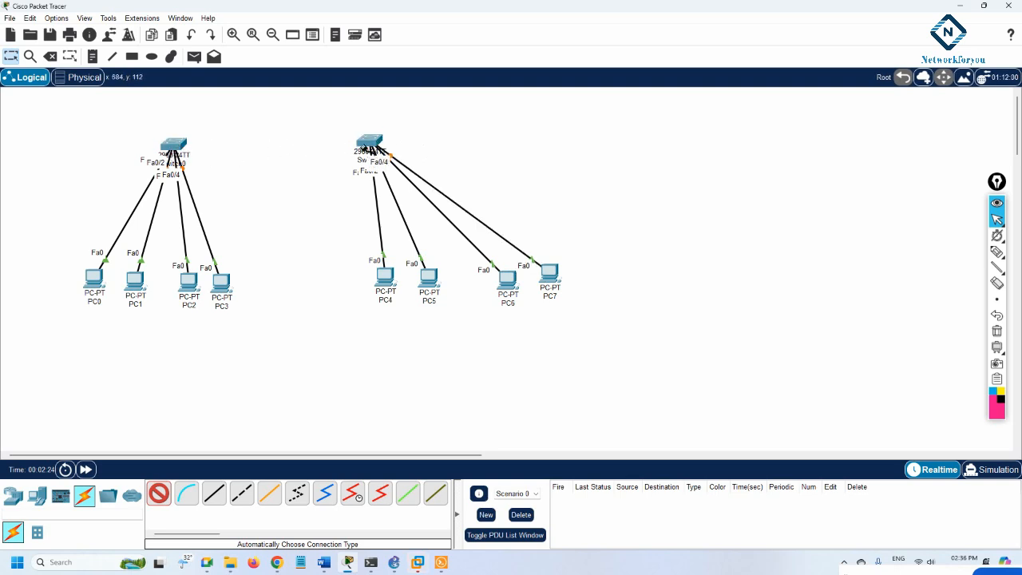
pyautogui.click(372, 148)
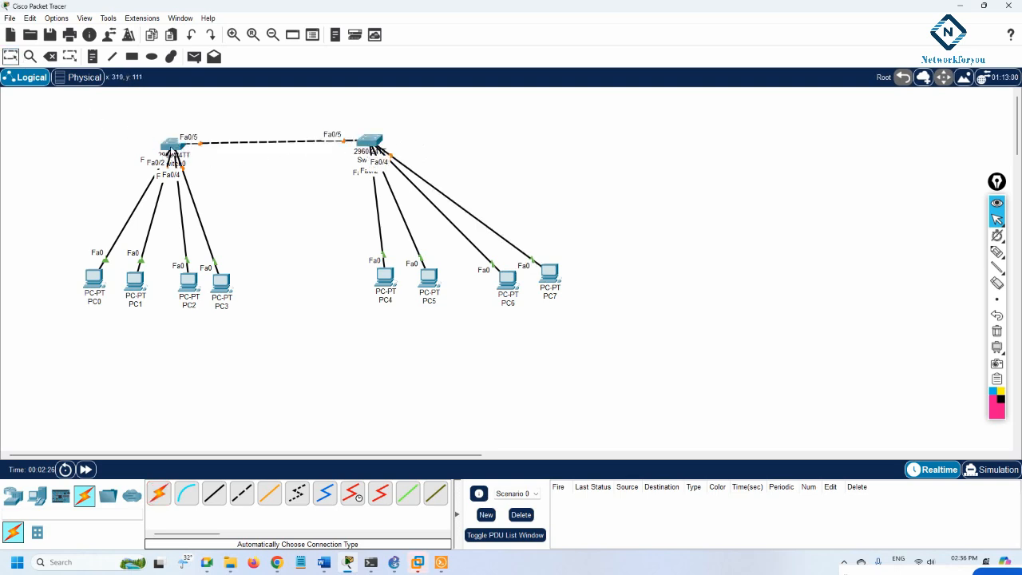
# Rearrange the topology with Switch1 directly above Switch0 and PC7, PC6, PC5 and PC4 stacked to the right of the switches
pyautogui.moveTo(170, 148); pyautogui.dragTo(183, 198)
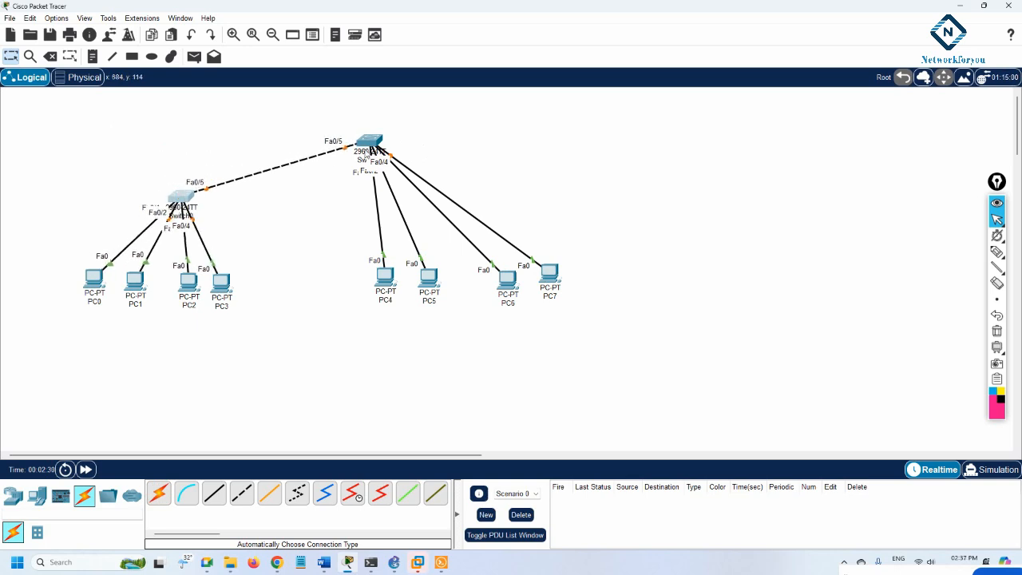
pyautogui.moveTo(369, 144); pyautogui.dragTo(182, 99)
pyautogui.moveTo(551, 270); pyautogui.dragTo(376, 98)
pyautogui.moveTo(507, 285); pyautogui.dragTo(388, 148)
pyautogui.moveTo(424, 284); pyautogui.dragTo(401, 202)
pyautogui.moveTo(378, 285); pyautogui.dragTo(376, 257)
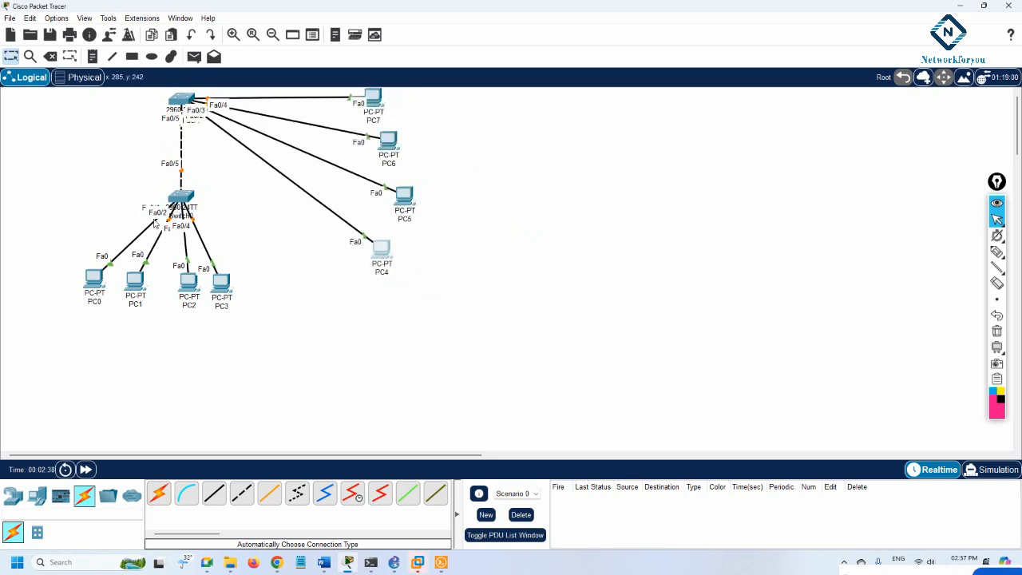
# Lower Switch0 and spread its PCs, with PC0 and PC1 to its left and PC2 and PC3 to its lower right
pyautogui.moveTo(174, 198); pyautogui.dragTo(175, 233)
pyautogui.moveTo(93, 285); pyautogui.dragTo(37, 198)
pyautogui.moveTo(131, 285); pyautogui.dragTo(26, 249)
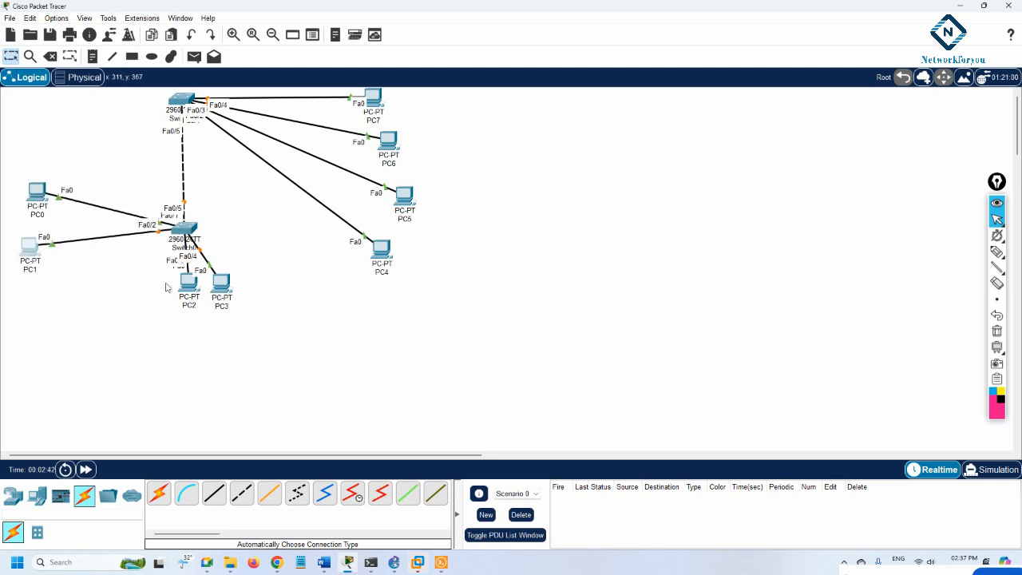
pyautogui.moveTo(189, 281); pyautogui.dragTo(217, 342)
pyautogui.moveTo(221, 281); pyautogui.dragTo(278, 304)
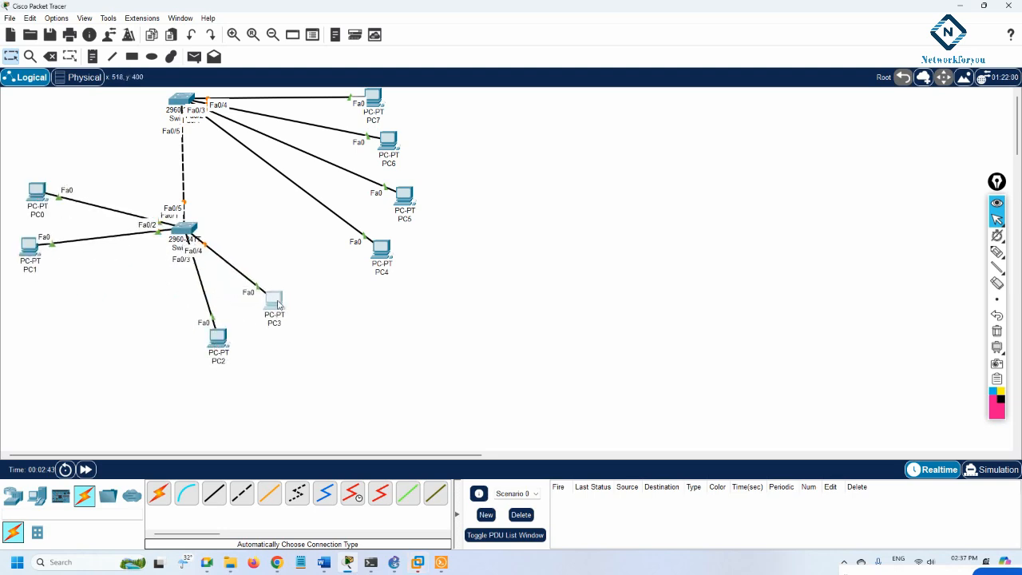
pyautogui.moveTo(182, 231); pyautogui.dragTo(183, 273)
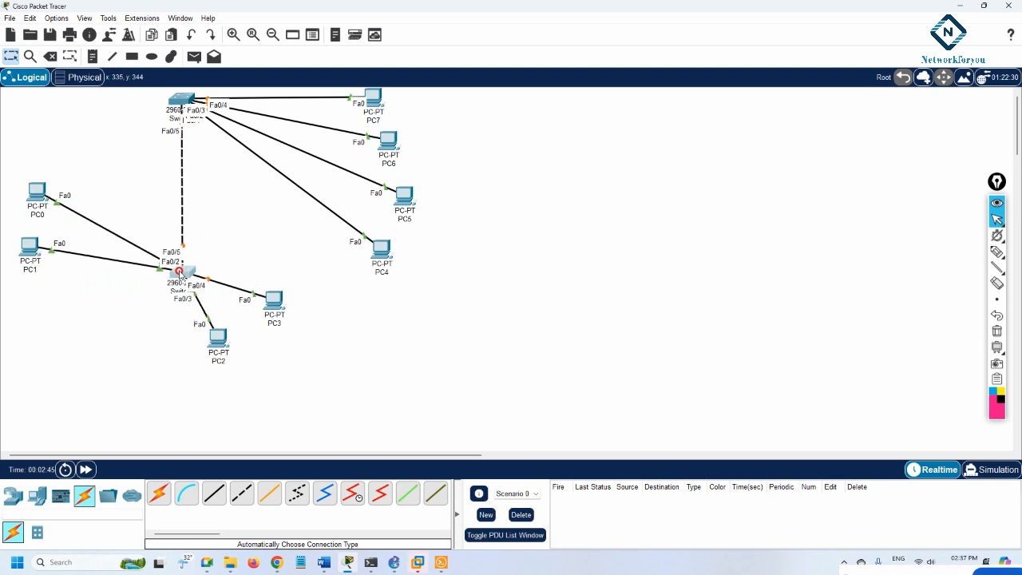
pyautogui.moveTo(46, 203); pyautogui.dragTo(47, 285)
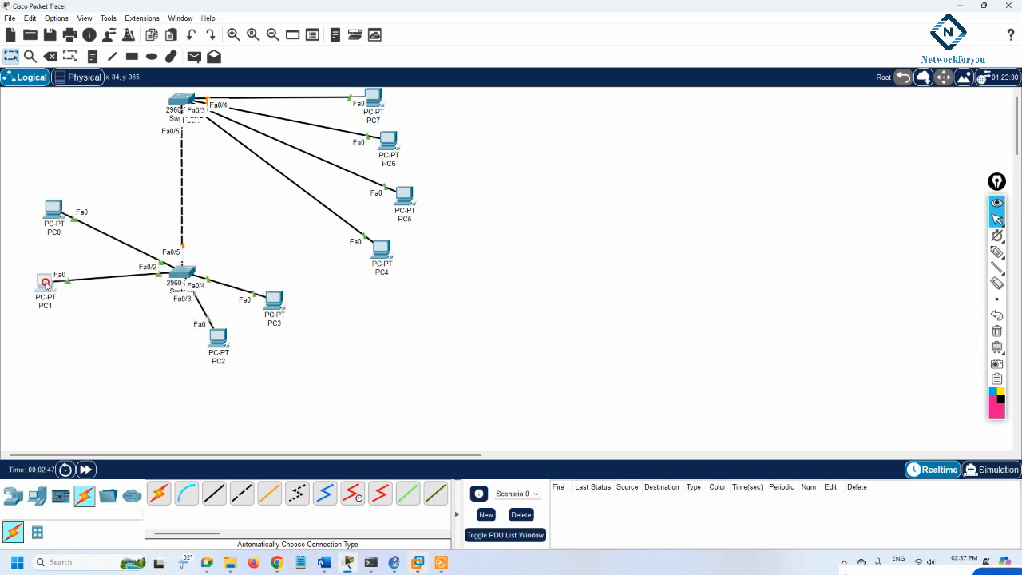
pyautogui.moveTo(52, 212); pyautogui.dragTo(51, 228)
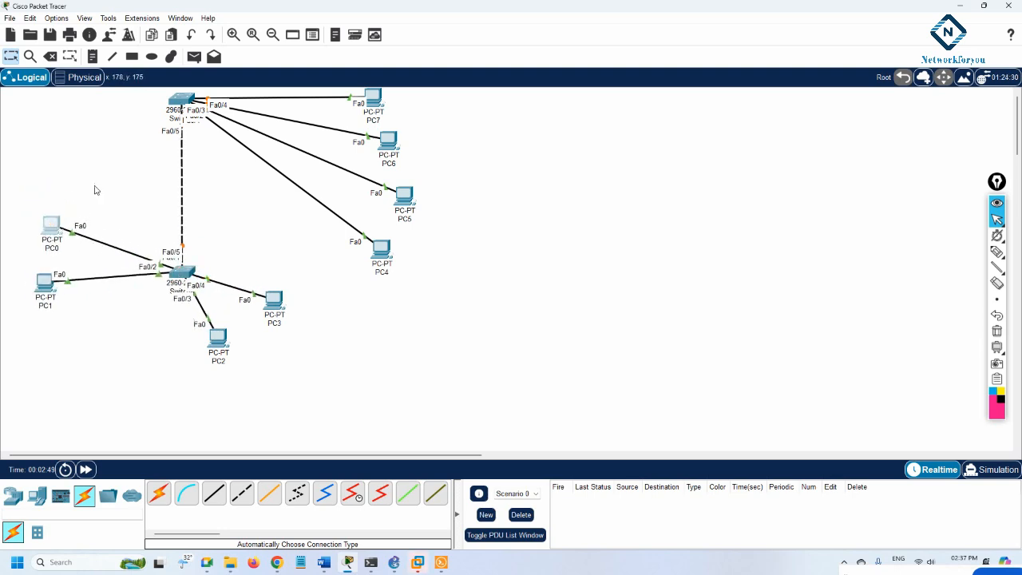
# Draw two rectangles filled with lime green #aaff00, one around PC0 and PC1 and one around PC4 and PC5
pyautogui.click(132, 57)
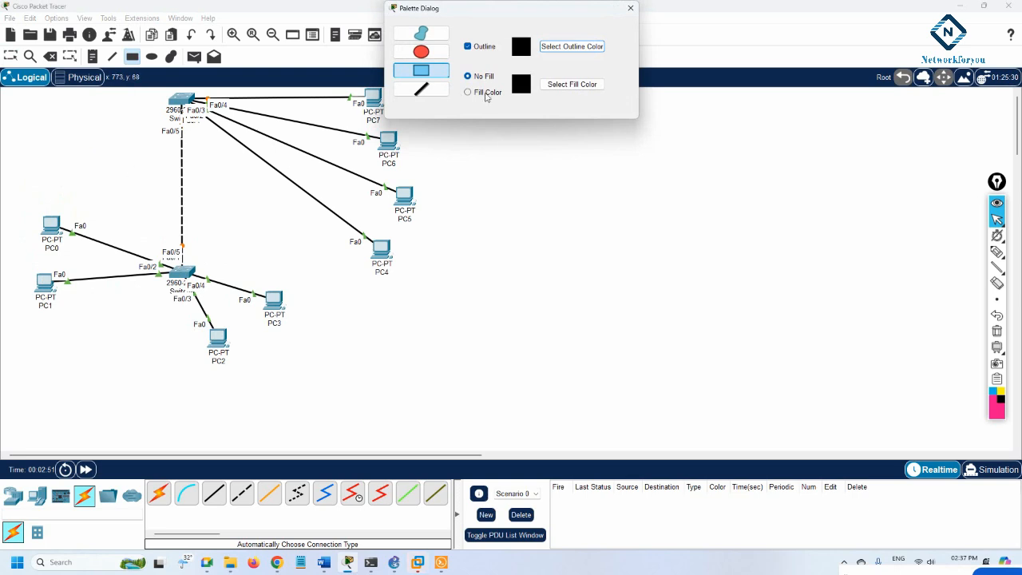
pyautogui.click(483, 92)
pyautogui.click(550, 85)
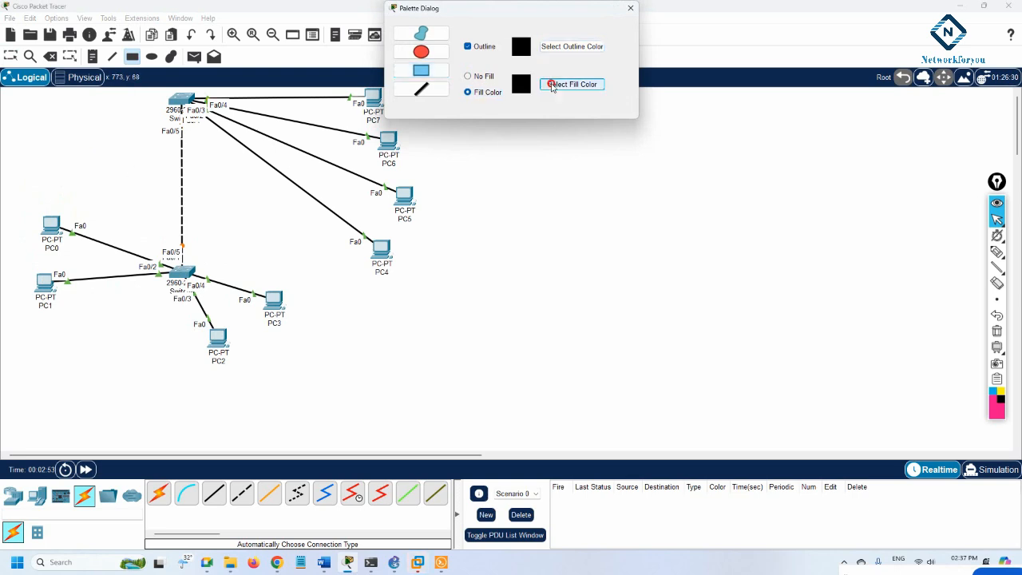
pyautogui.click(488, 192)
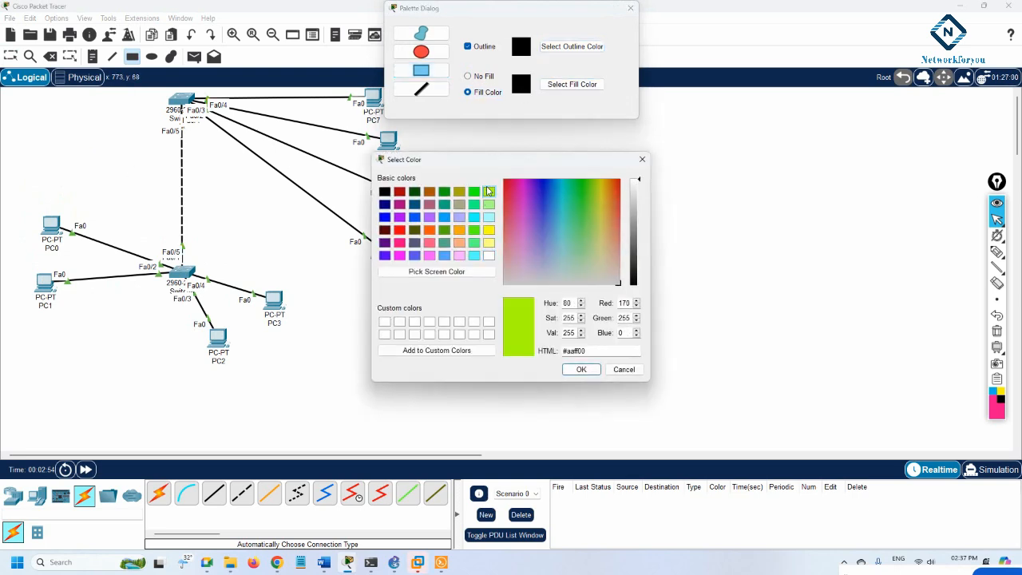
pyautogui.click(581, 369)
pyautogui.moveTo(8, 196); pyautogui.dragTo(151, 347)
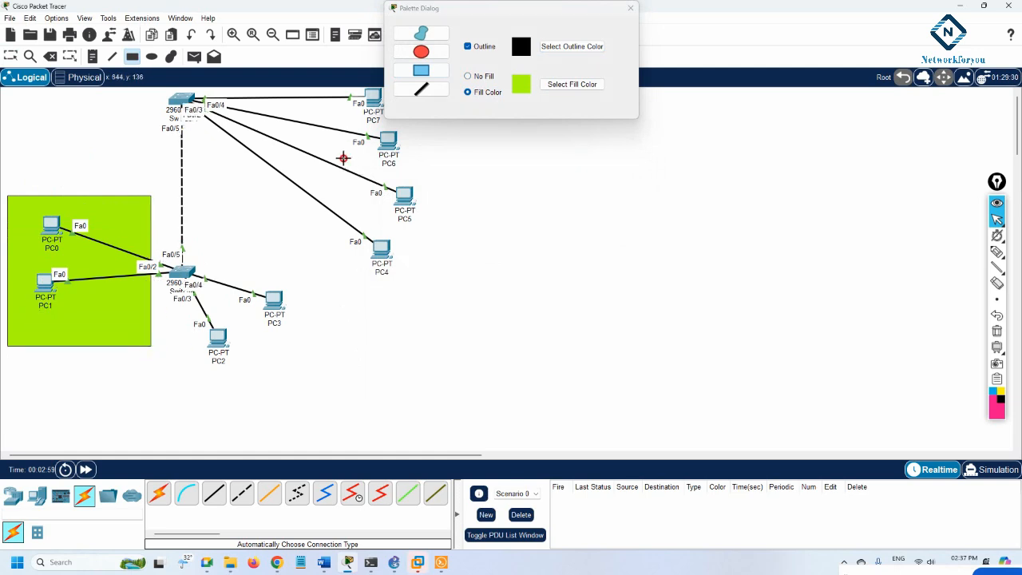
pyautogui.moveTo(342, 157); pyautogui.dragTo(438, 295)
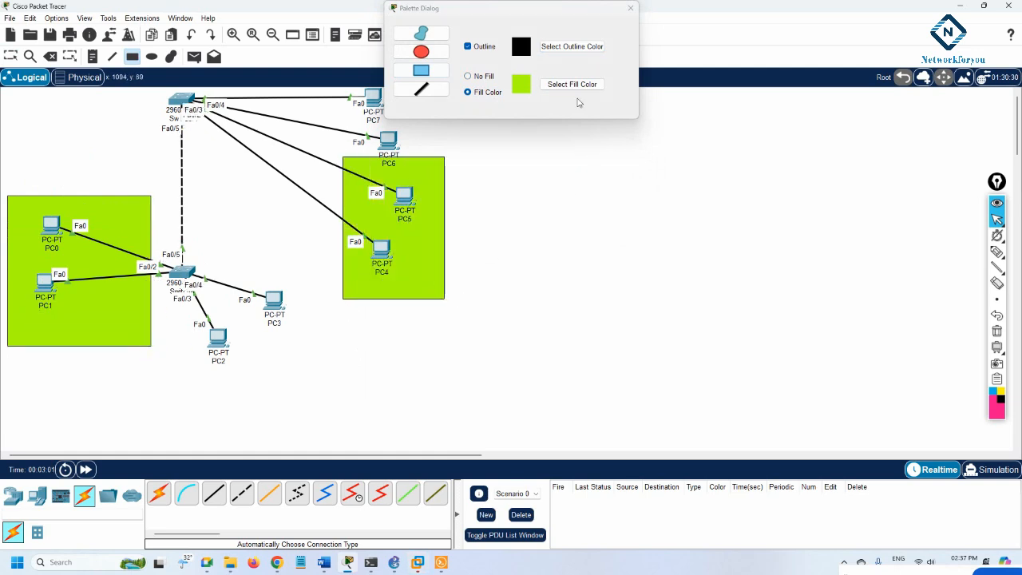
# Draw two rectangles filled with light cyan #aaffff, one around PC2 and PC3 and one around PC6 and PC7
pyautogui.click(583, 85)
pyautogui.click(489, 216)
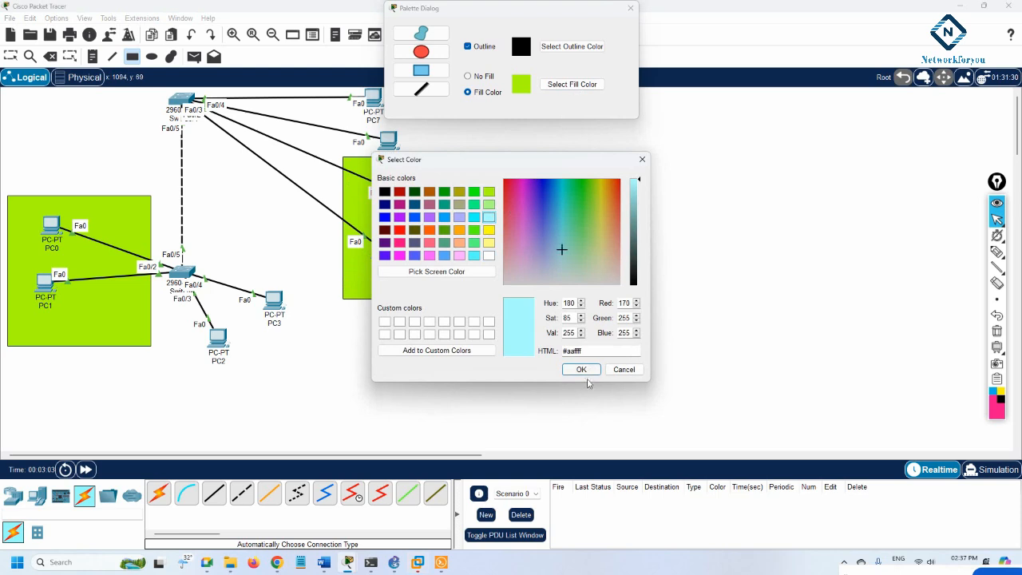
pyautogui.click(585, 372)
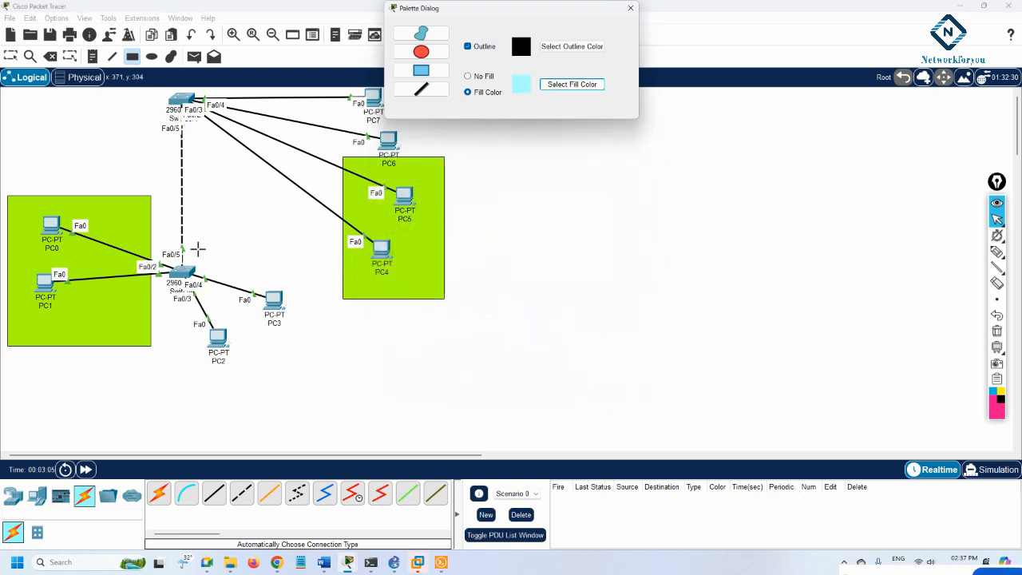
pyautogui.moveTo(197, 249); pyautogui.dragTo(312, 384)
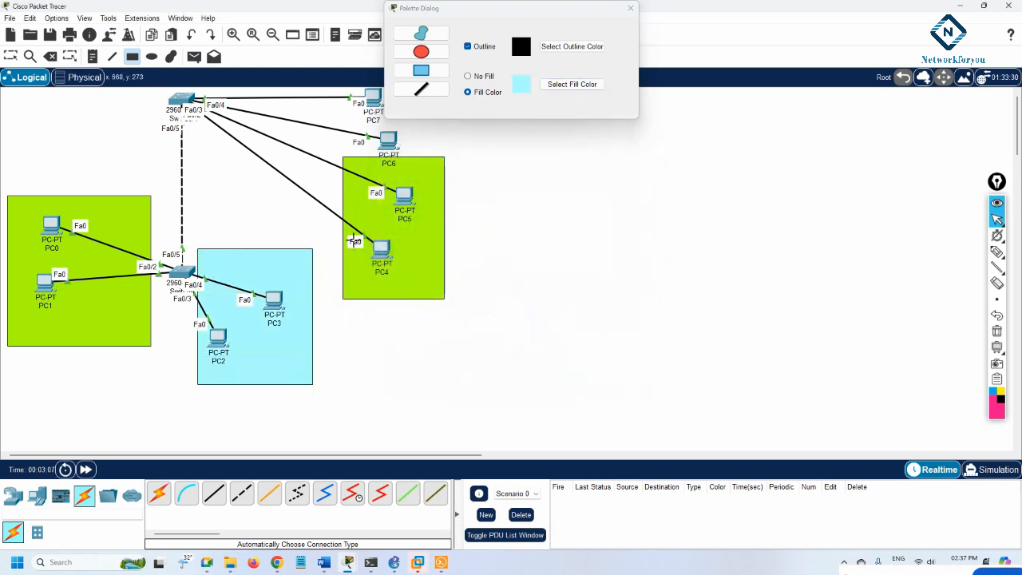
pyautogui.moveTo(305, 91); pyautogui.dragTo(477, 157)
pyautogui.click(631, 8)
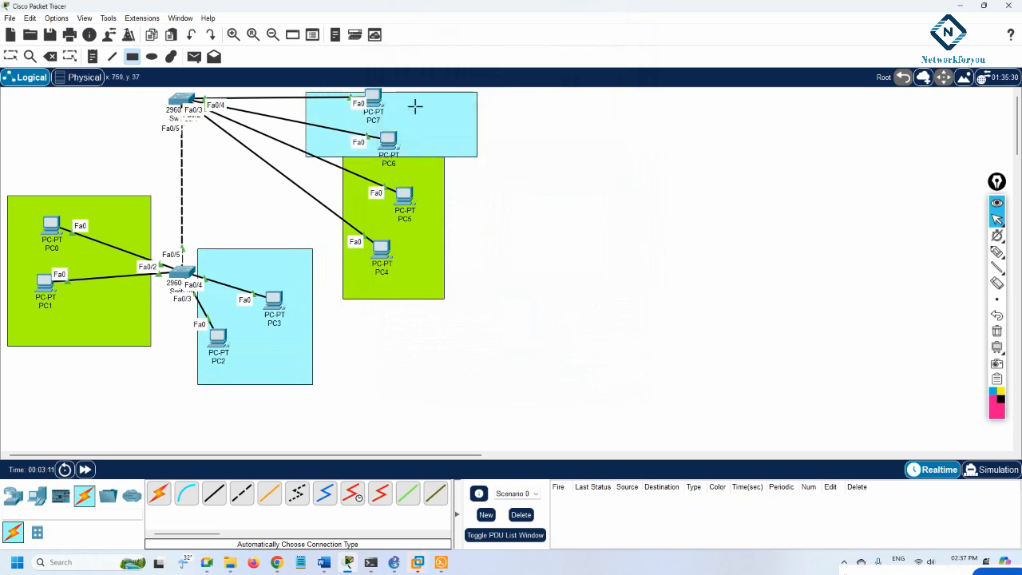
# Move the green rectangle below the upper cyan one and reposition PC4 and PC5, then PC6 and PC7, inside their own rectangles
pyautogui.moveTo(399, 273); pyautogui.dragTo(393, 290)
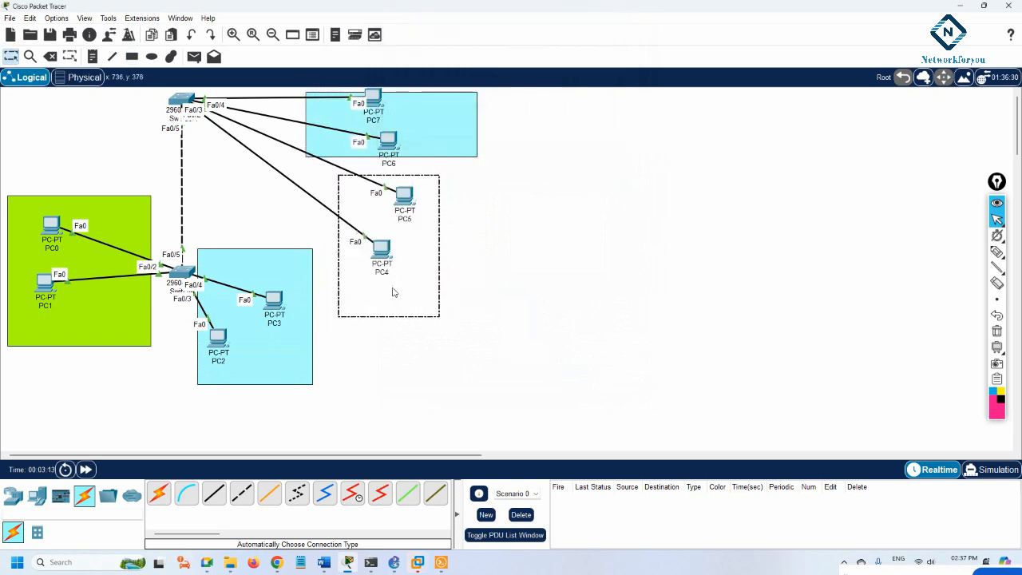
pyautogui.moveTo(381, 252); pyautogui.dragTo(382, 277)
pyautogui.moveTo(408, 209); pyautogui.dragTo(407, 240)
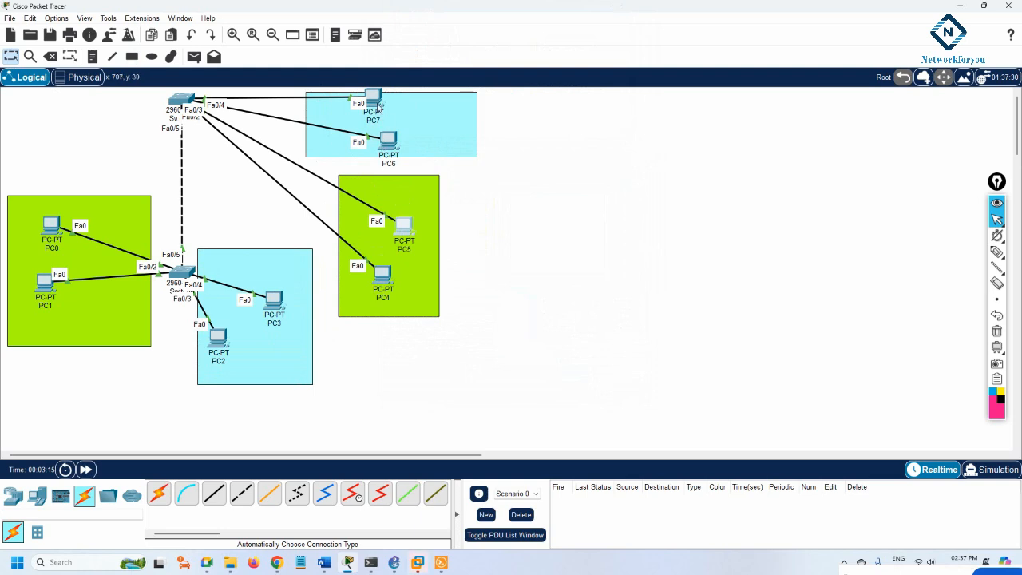
pyautogui.moveTo(376, 103); pyautogui.dragTo(425, 111)
pyautogui.moveTo(392, 149); pyautogui.dragTo(367, 154)
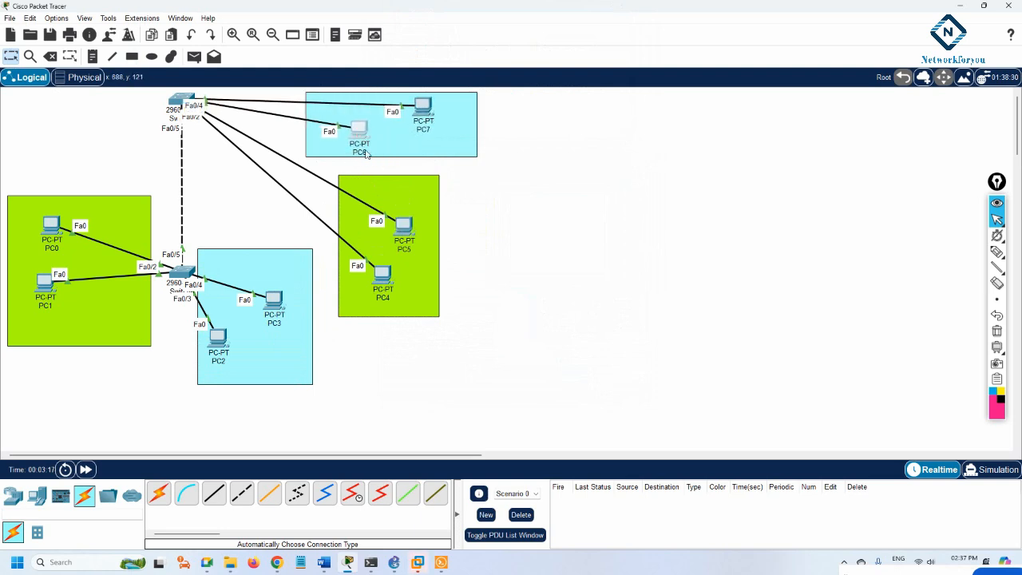
# Rename the lower switch as SW1 and the upper switch as SW2
pyautogui.click(182, 289)
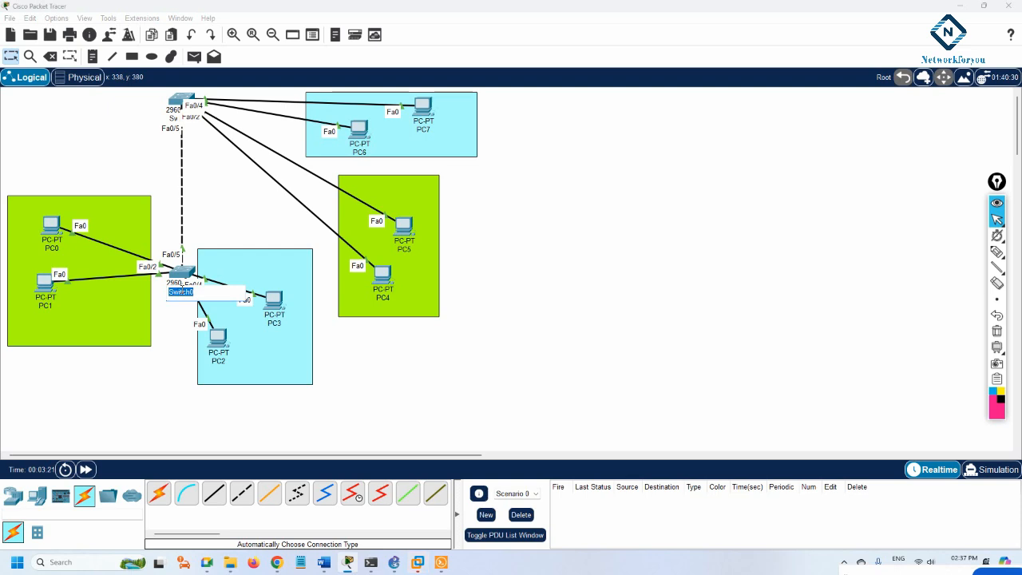
pyautogui.write('SW1')
pyautogui.click(176, 118)
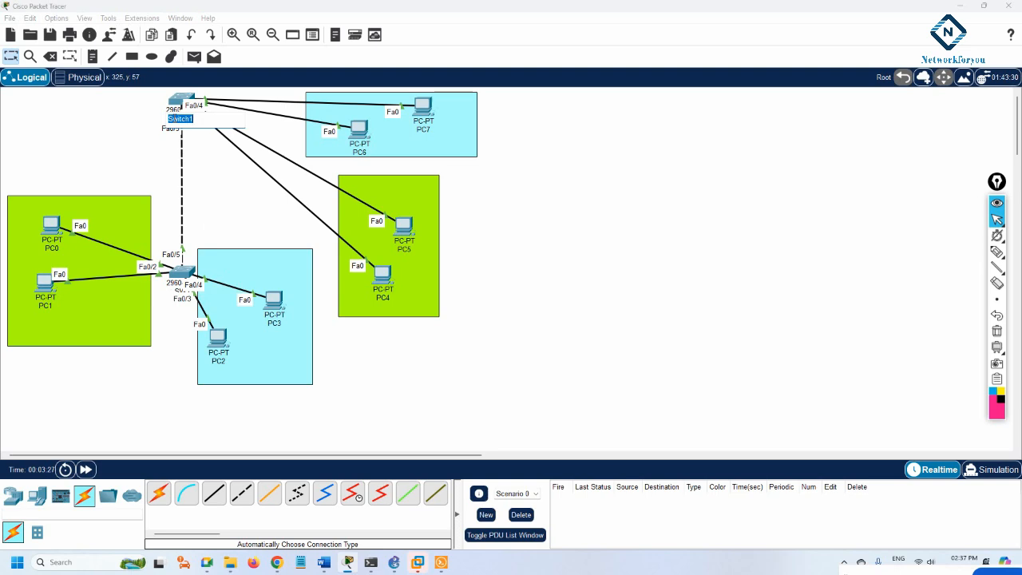
pyautogui.write('SW')
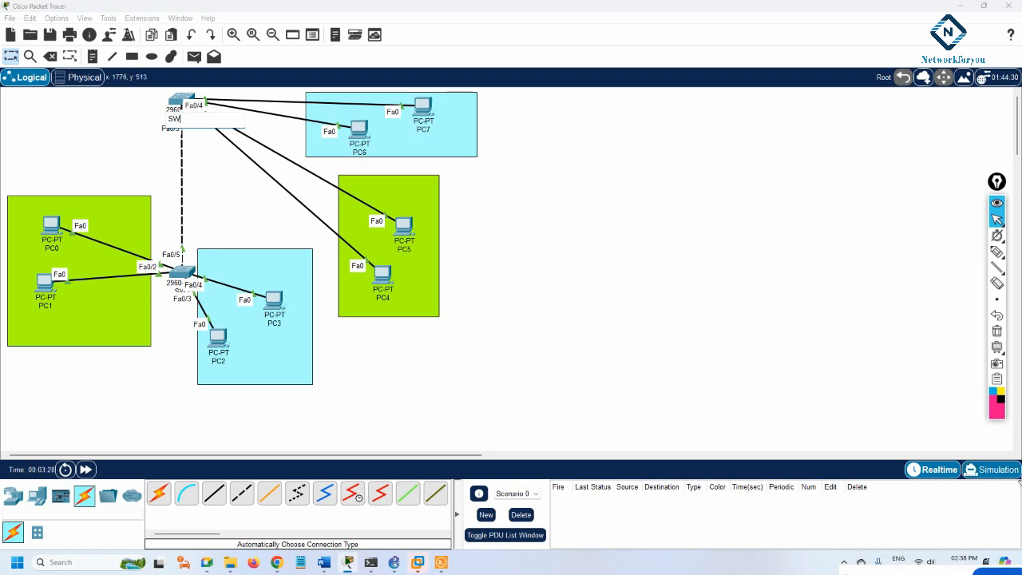
pyautogui.write('2')
pyautogui.click(630, 408)
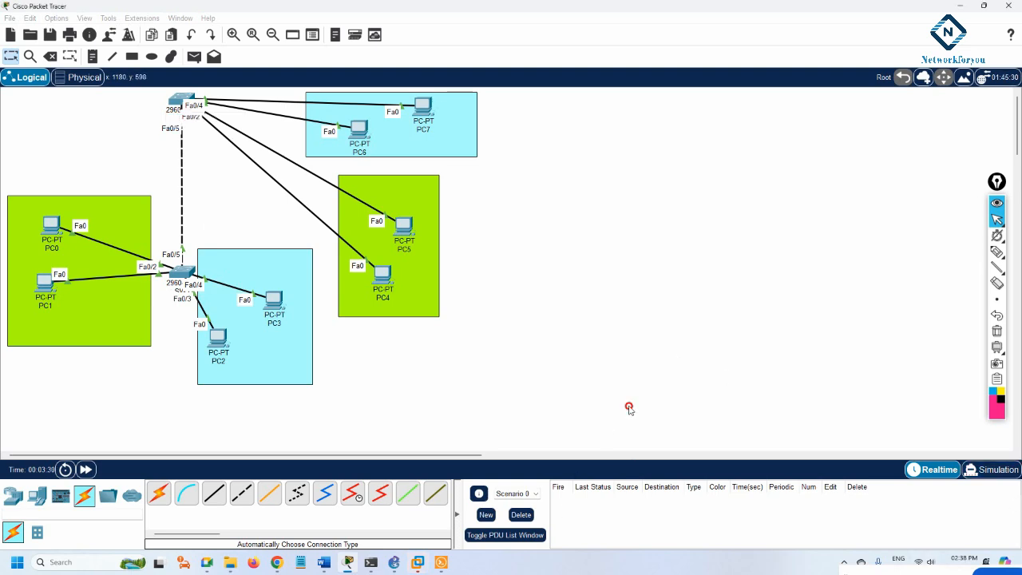
# Add a note in the green rectangle around PC0 and PC1 reading VLAN 10, Name IT, 192.168.10.1 on three lines
pyautogui.click(93, 57)
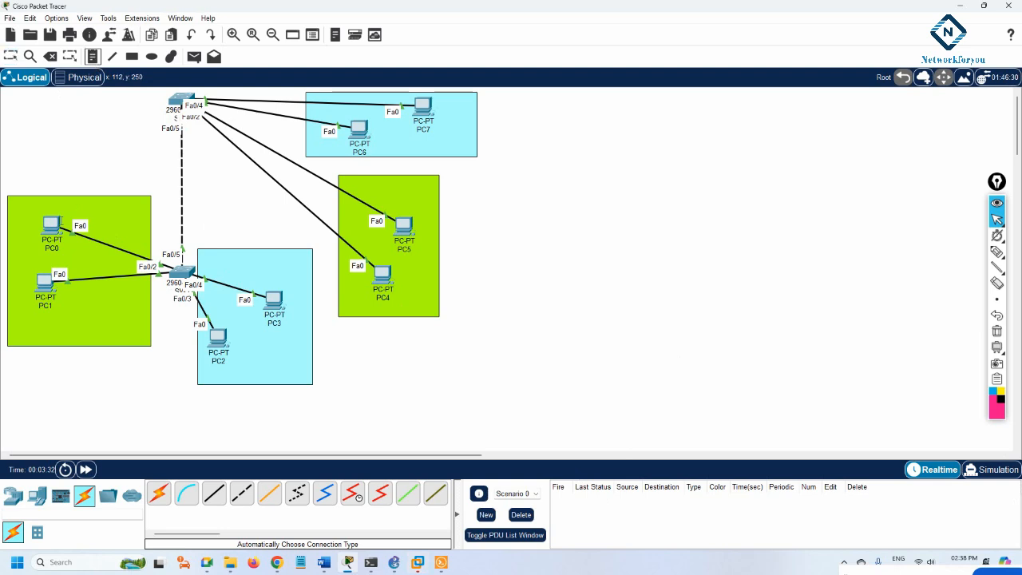
pyautogui.click(87, 201)
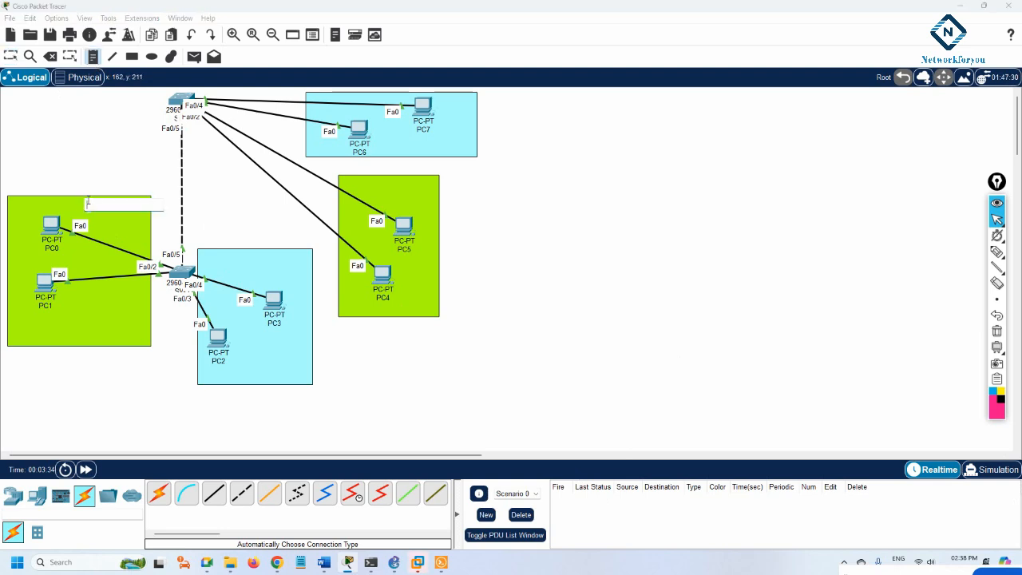
pyautogui.write('VLAN 10')
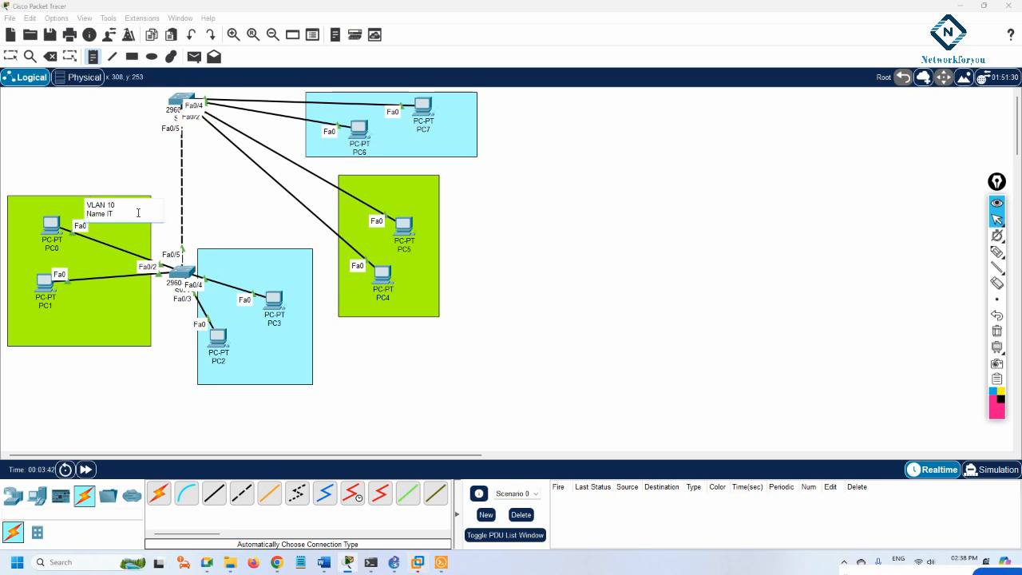
pyautogui.moveTo(121, 214)
pyautogui.mouseDown()
pyautogui.moveTo(92, 214)
pyautogui.moveTo(131, 216)
pyautogui.mouseUp()
pyautogui.press('Return')
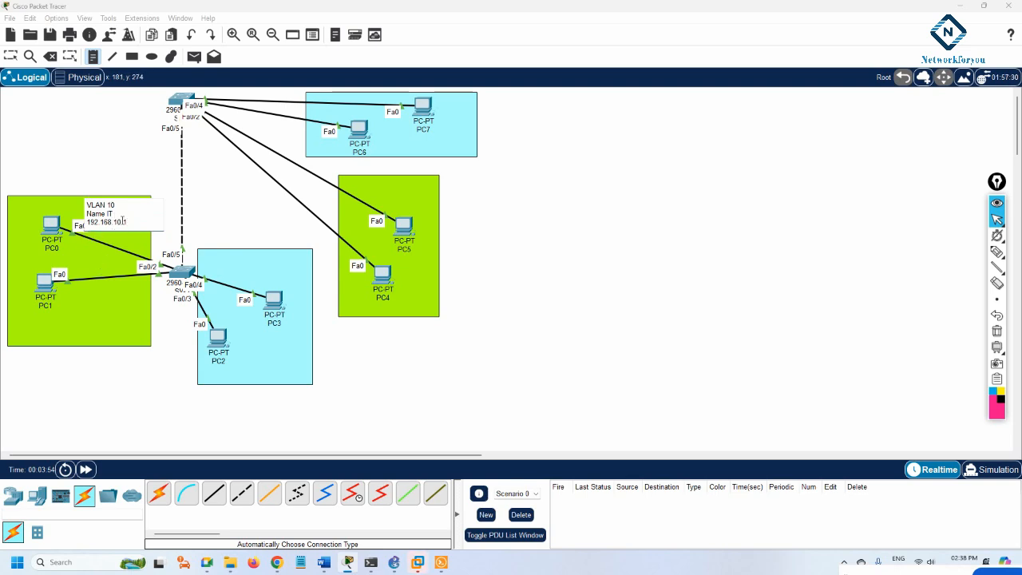
# Copy the text of the VLAN 10 note into a new note beside PC4 in the other green rectangle
pyautogui.moveTo(116, 224); pyautogui.dragTo(87, 205)
pyautogui.hotkey('ctrl', 'c')
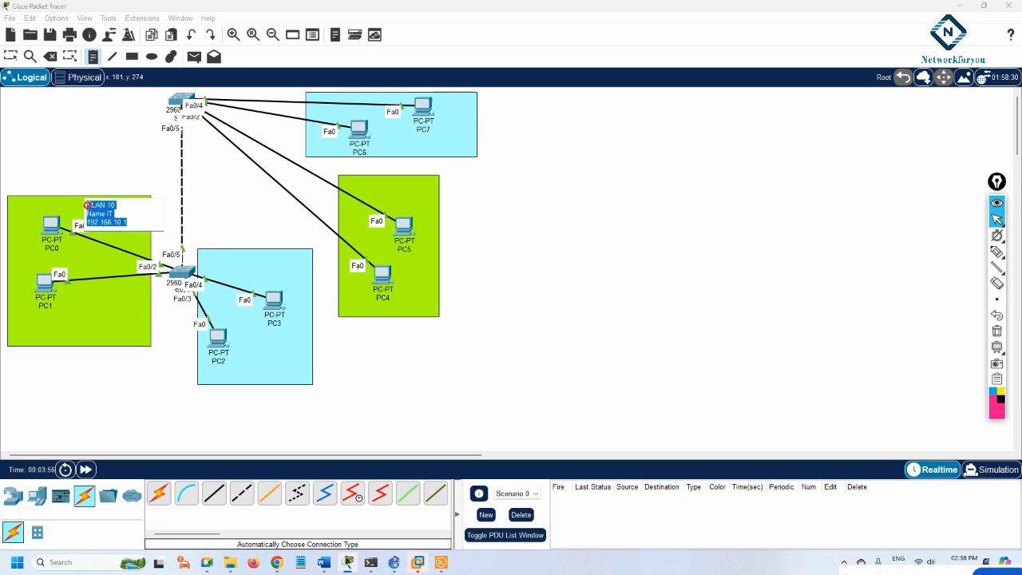
pyautogui.click(419, 275)
pyautogui.hotkey('ctrl', 'v')
pyautogui.click(526, 264)
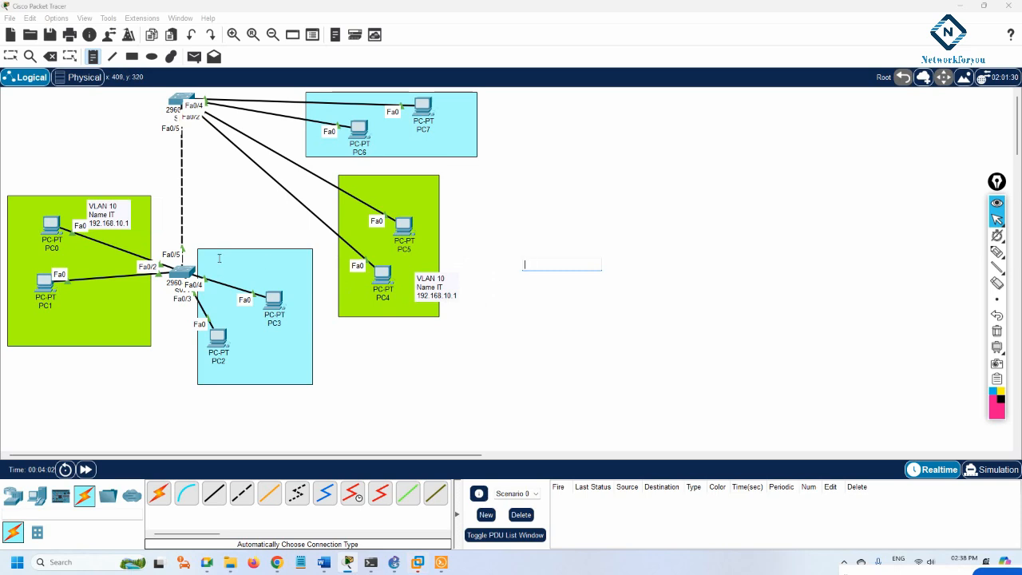
# Add a note in the cyan rectangle around PC2 and PC3 reading VLAN 20, Name HR, 192.168.20.1
pyautogui.click(234, 257)
pyautogui.hotkey('ctrl', 'v')
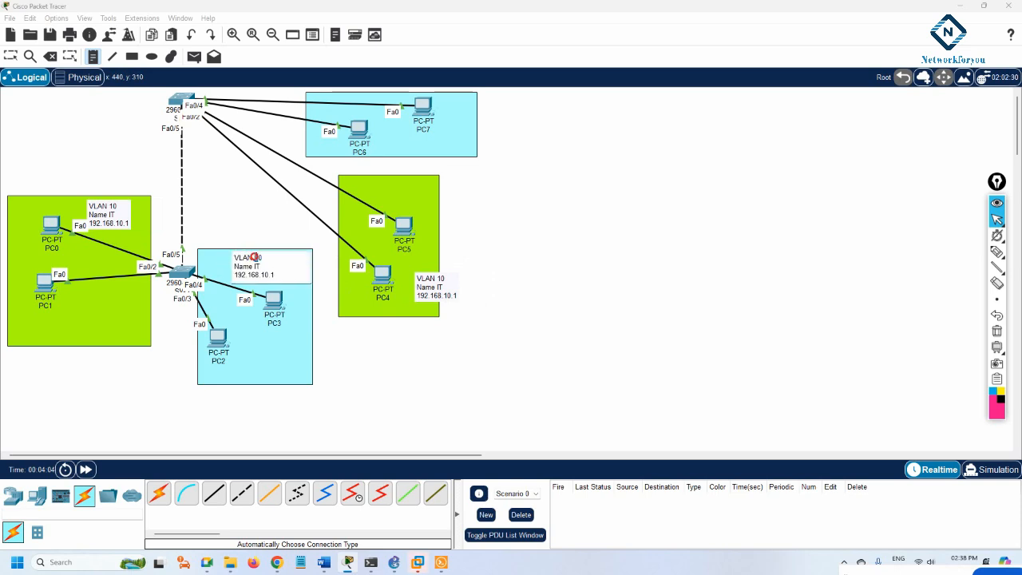
pyautogui.click(255, 266)
pyautogui.doubleClick(261, 274)
# Copy the VLAN 20 note's text into a new note beside PC7 and move it up within the upper cyan rectangle's height
pyautogui.moveTo(280, 277); pyautogui.dragTo(217, 261)
pyautogui.hotkey('ctrl', 'c')
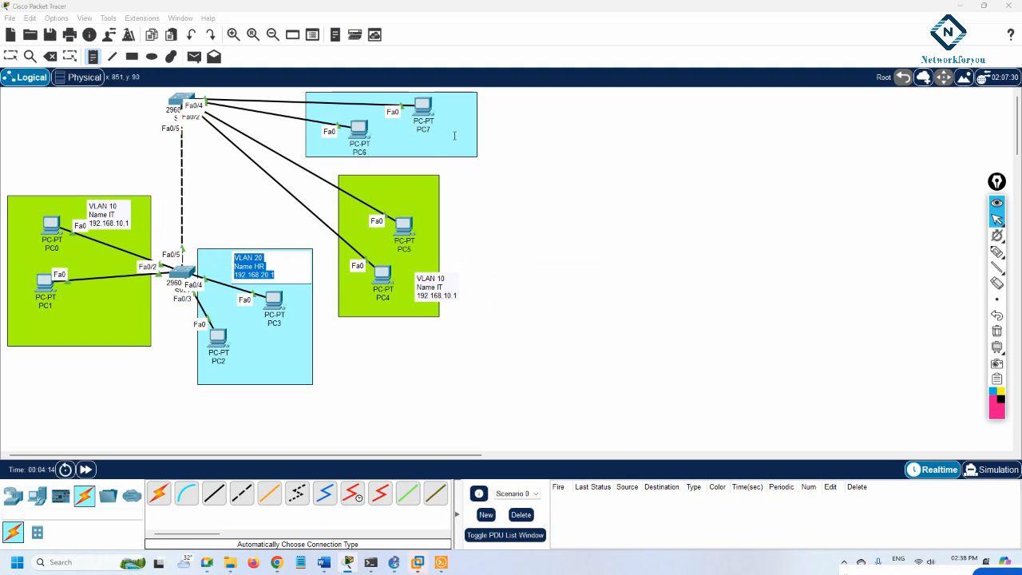
pyautogui.click(453, 136)
pyautogui.hotkey('ctrl', 'v')
pyautogui.click(575, 206)
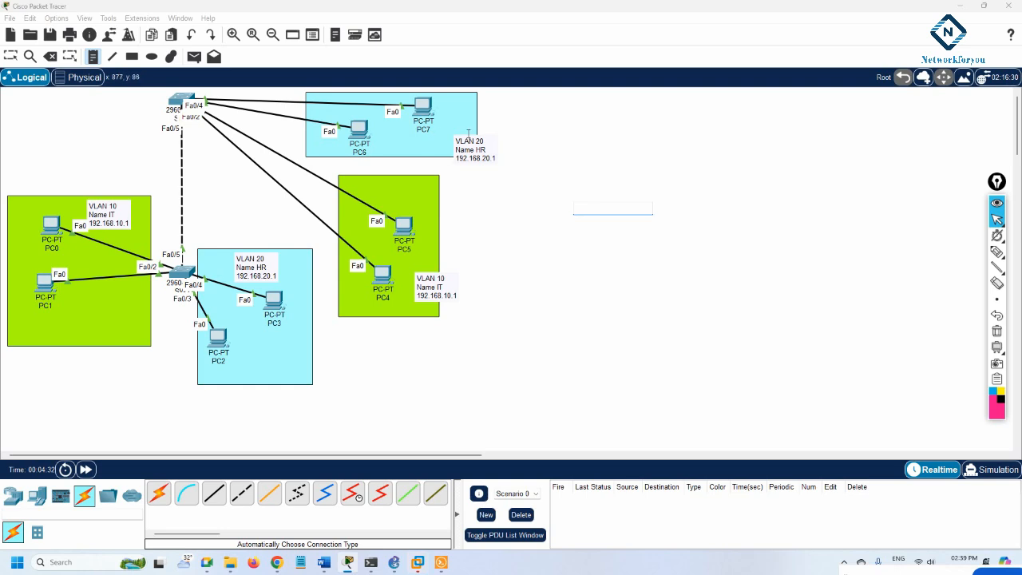
pyautogui.click(10, 56)
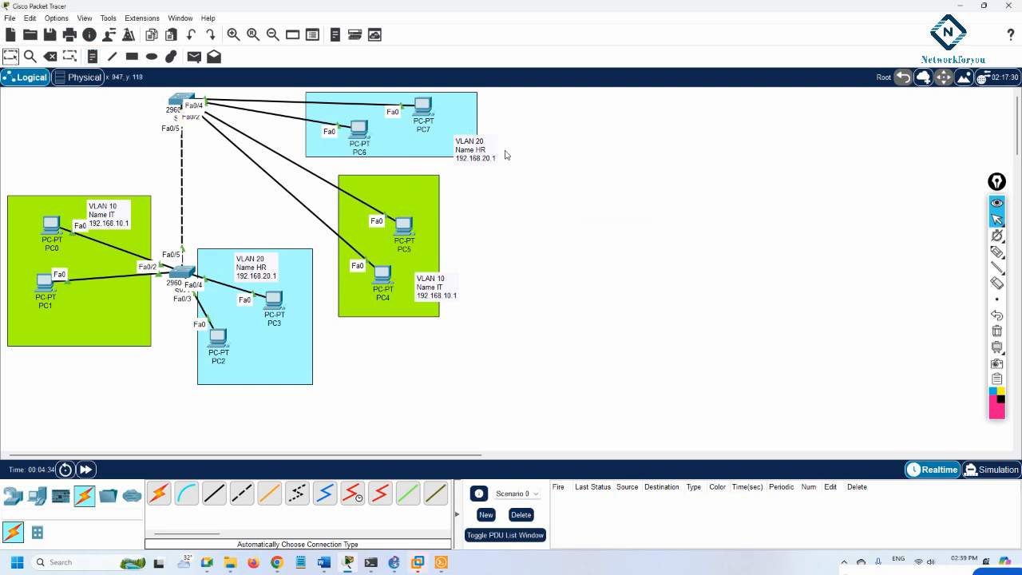
pyautogui.moveTo(484, 158); pyautogui.dragTo(483, 135)
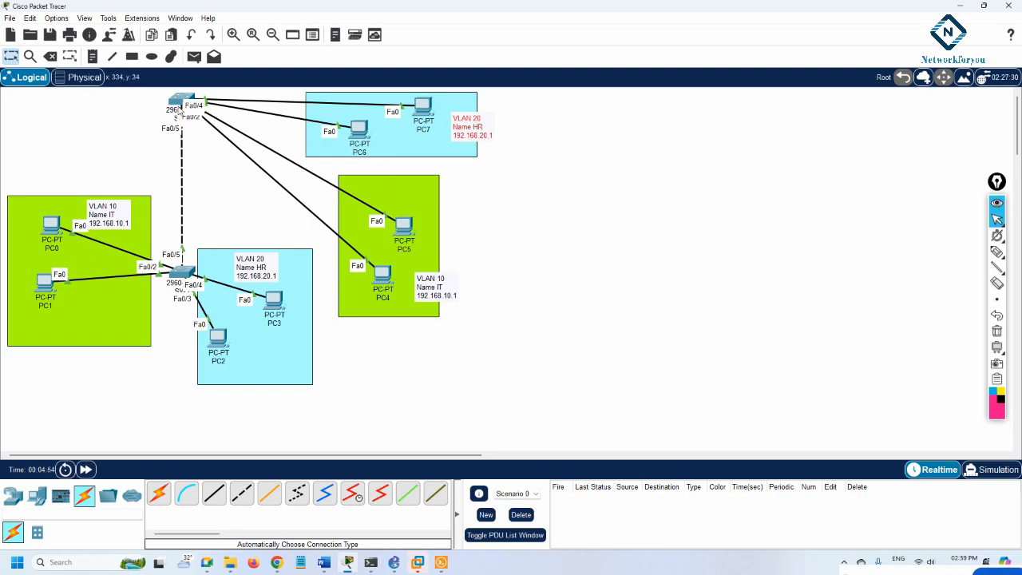
# Switch to Notepad, move its window clear of the SW1 area of the topology and start a new blank document
pyautogui.moveTo(181, 105)
pyautogui.click(102, 562)
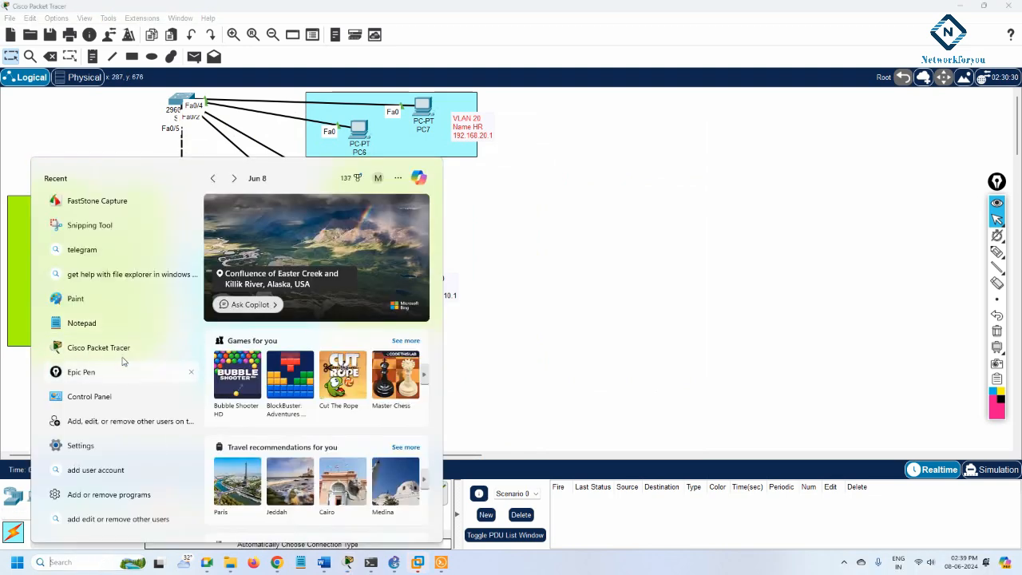
pyautogui.click(87, 325)
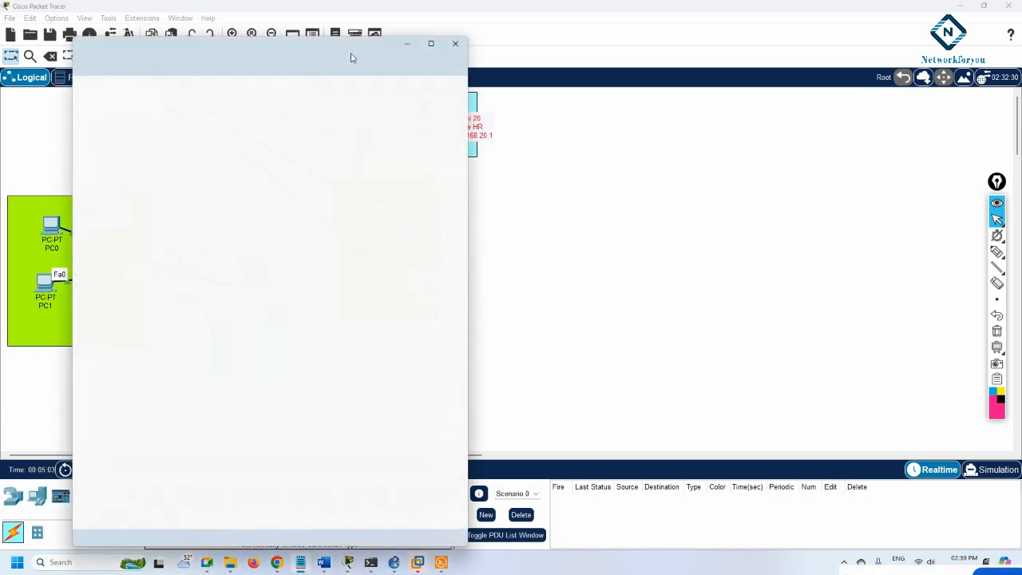
pyautogui.moveTo(382, 55); pyautogui.dragTo(762, 122)
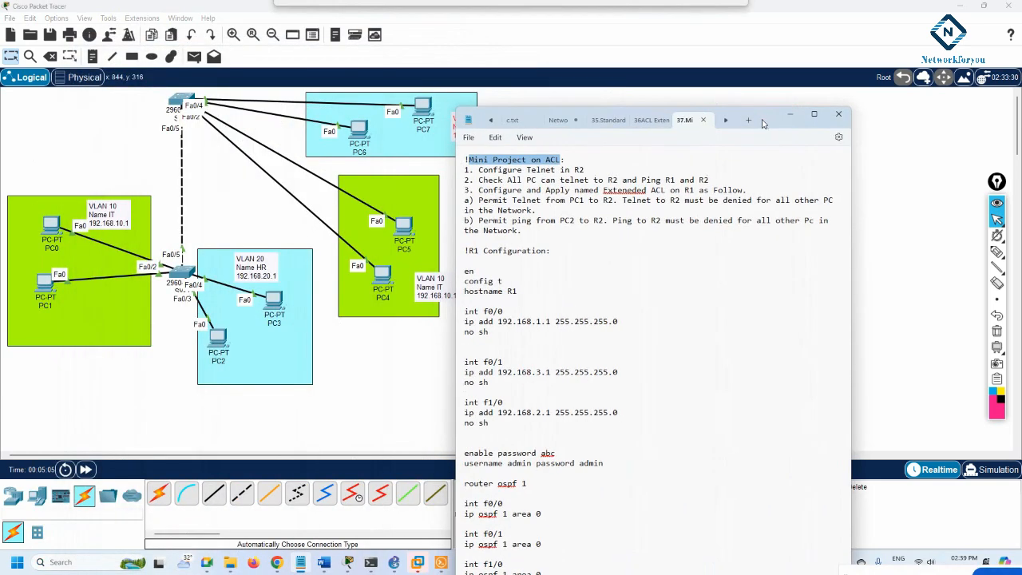
pyautogui.click(748, 119)
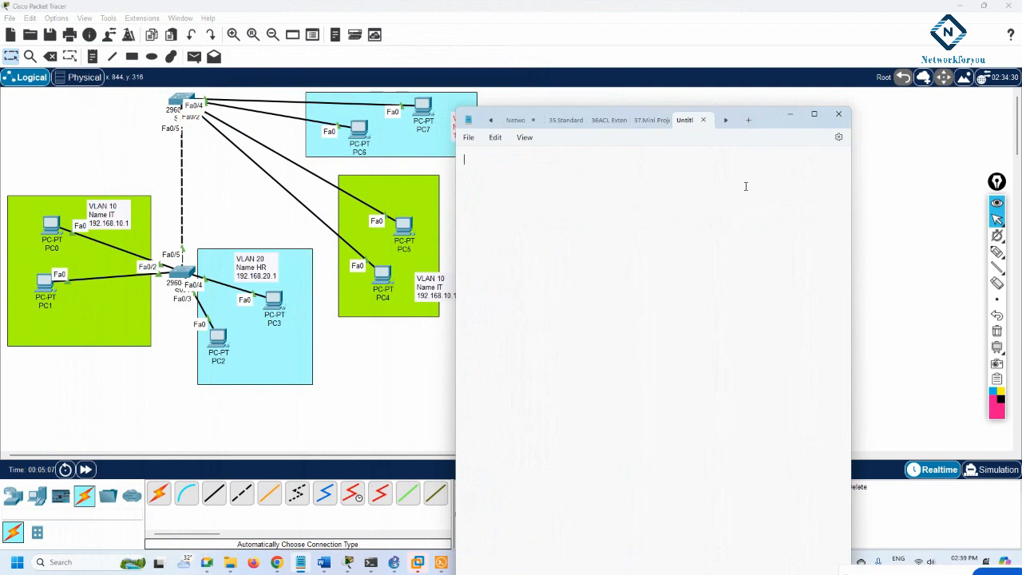
# Write the title line "!VLAN Lab:" followed by a blank line
pyautogui.write('!VLAN 10')
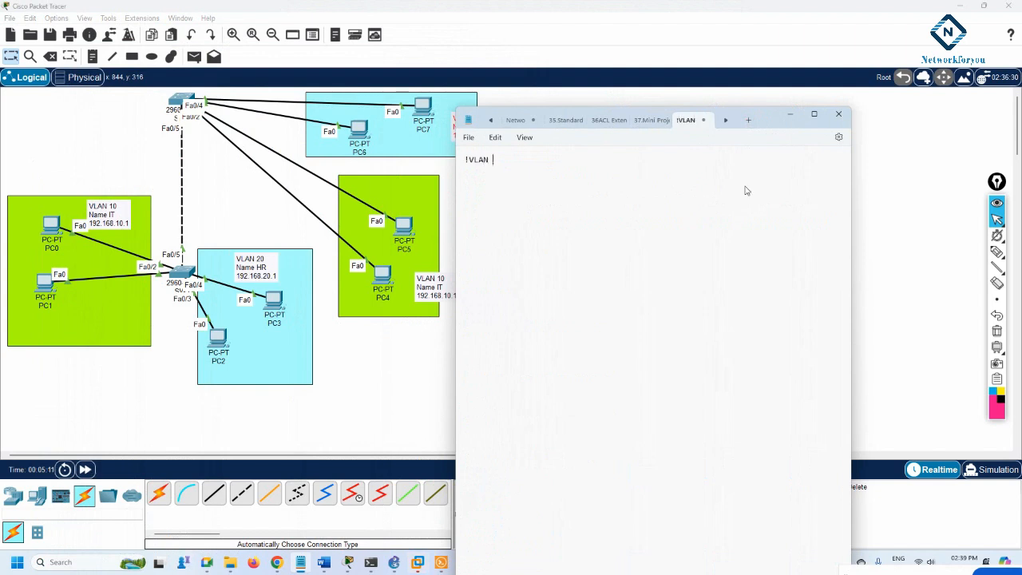
pyautogui.press('BackSpace')
pyautogui.press('BackSpace')
pyautogui.write('Lab:')
pyautogui.press('Return')
pyautogui.press('Return')
# Write the section heading "!SW1 Configuration:" followed by a blank line
pyautogui.write('en')
pyautogui.press('BackSpace')
pyautogui.press('BackSpace')
pyautogui.write('!')
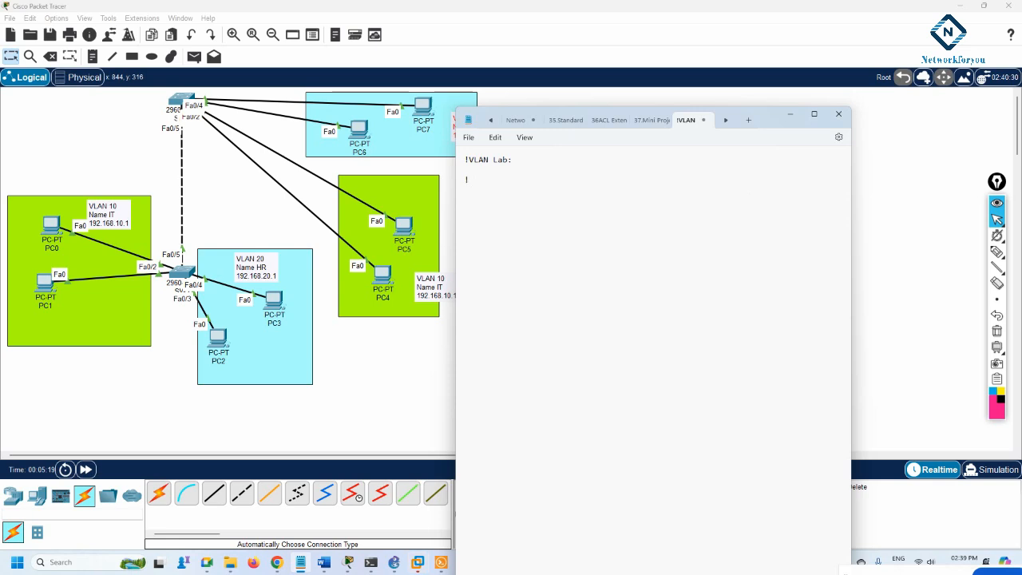
pyautogui.write('Sw1 Configuration:')
pyautogui.press('Return')
pyautogui.press('Return')
# Write the opening commands en, config t and hostname SW1 on separate lines
pyautogui.write('en')
pyautogui.press('Return')
pyautogui.write('config')
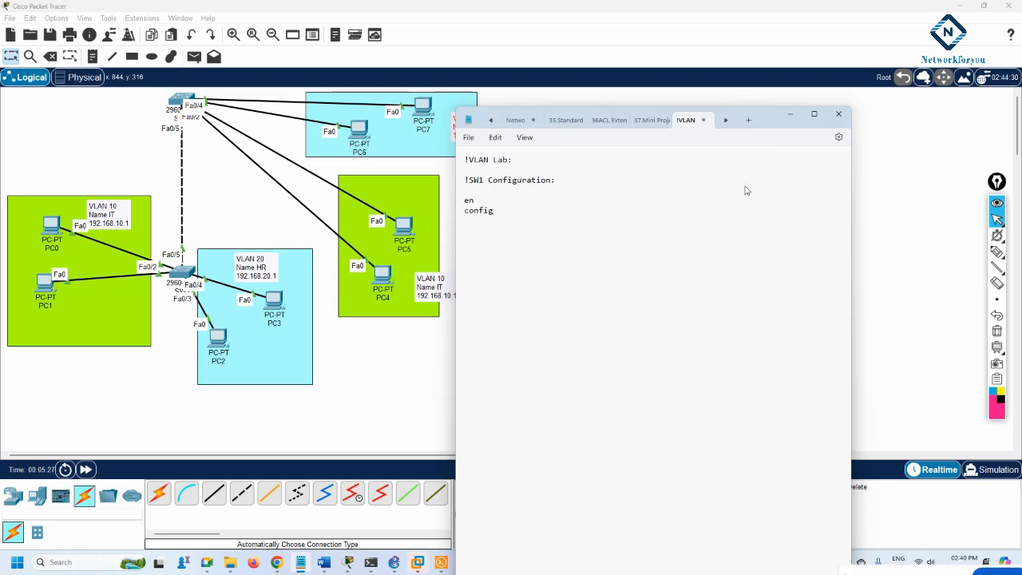
pyautogui.write(' t')
pyautogui.press('Return')
pyautogui.write('hostname SW1')
pyautogui.press('Return')
# Write the commands creating vlan 10 with name IT and vlan 20 with name HR
pyautogui.write('vlan 10')
pyautogui.press('Return')
pyautogui.write('name IT ')
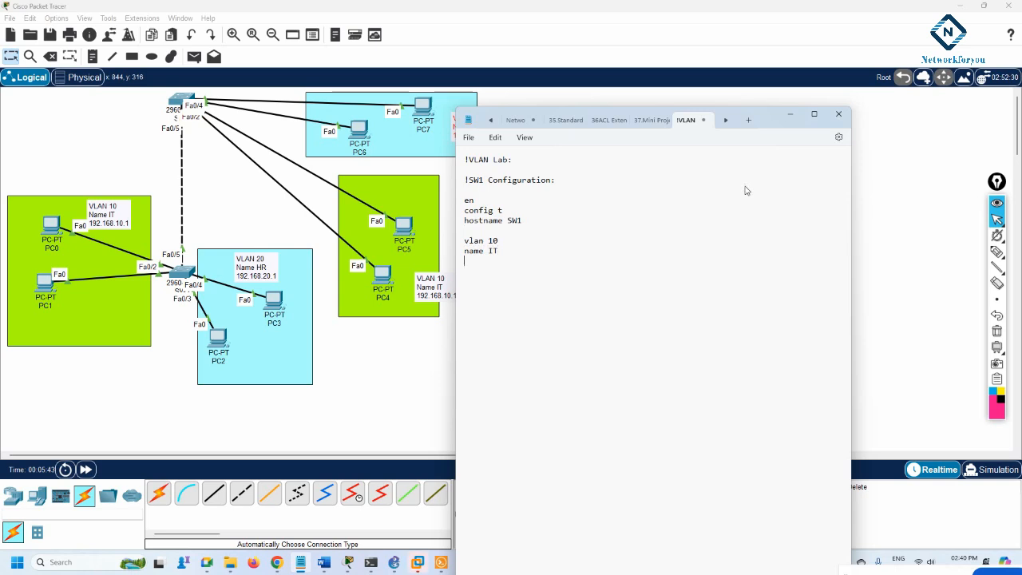
pyautogui.write('vlan 20 name HR  int range')
# Write the block for int f0/2 with switchport mode access and switchport access vlan 10, checking PC1's port in the topology
pyautogui.press('BackSpace')
pyautogui.press('BackSpace')
pyautogui.press('BackSpace')
pyautogui.write('f0/')
pyautogui.moveTo(45, 287)
pyautogui.mouseDown()
pyautogui.moveTo(248, 351)
pyautogui.moveTo(40, 296)
pyautogui.moveTo(33, 281)
pyautogui.mouseUp()
pyautogui.hotkey('alt', 'Tab')
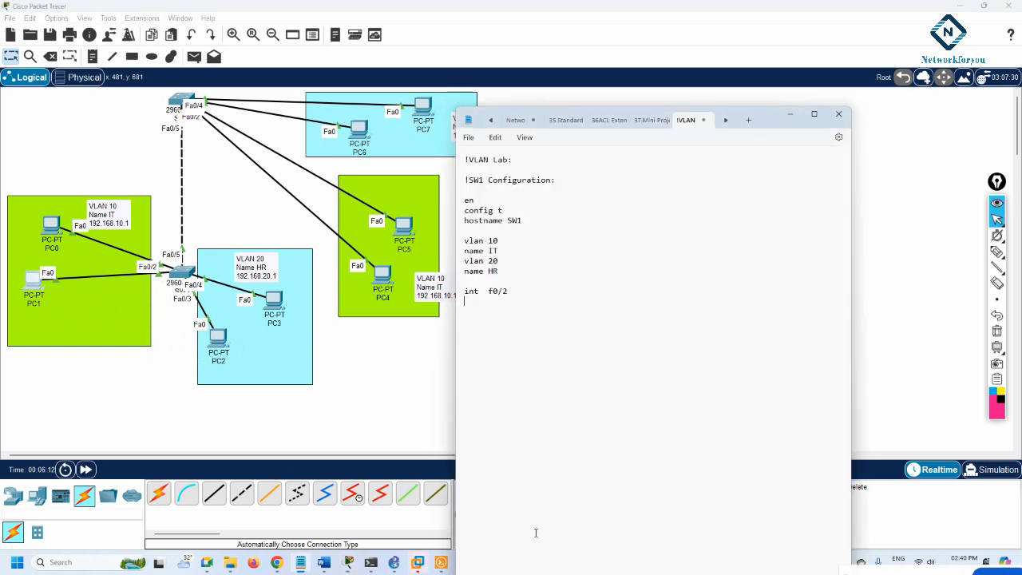
pyautogui.write('switchport mode acces')
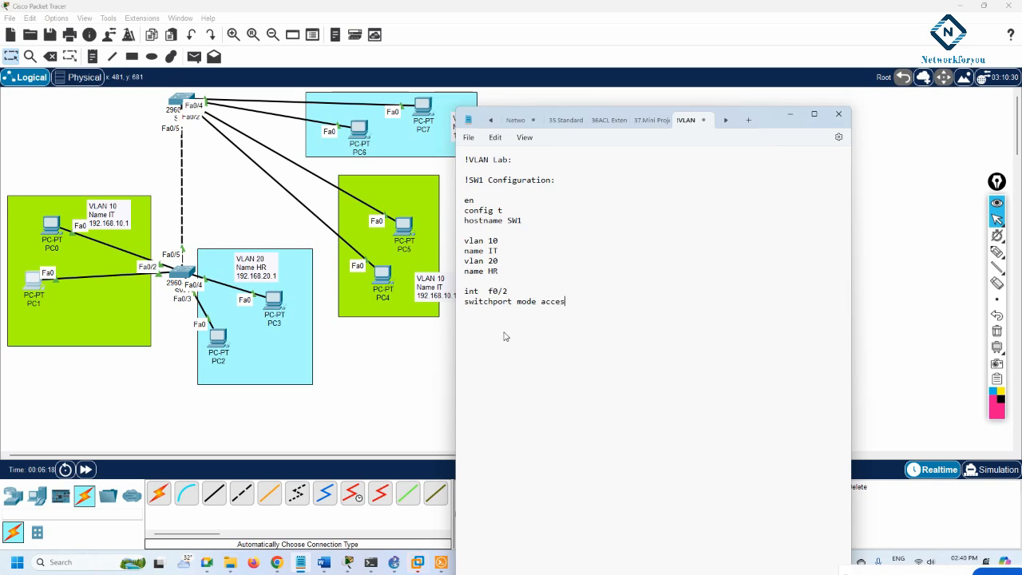
pyautogui.write('s switchpo')
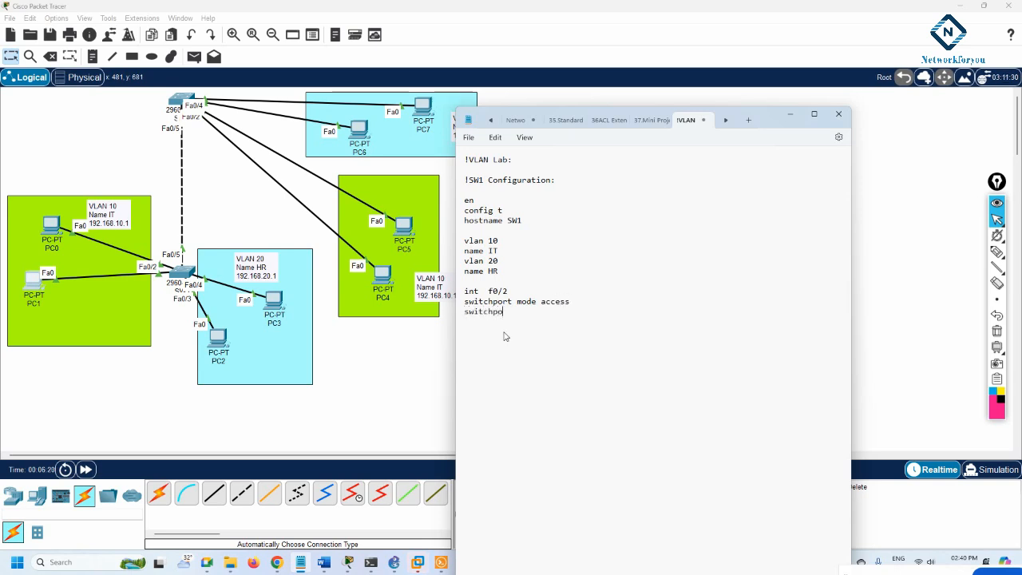
pyautogui.write('rt access ')
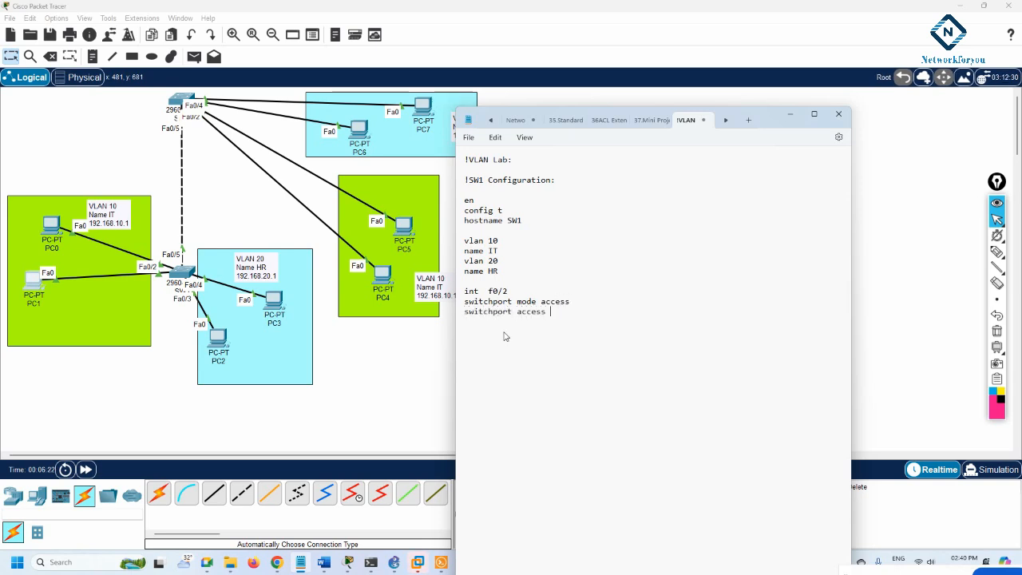
pyautogui.write('vlan 10')
# Duplicate the f0/2 block below itself and change the copy's interface to f0/1, checking PC0's cable in the topology
pyautogui.moveTo(585, 311); pyautogui.dragTo(461, 290)
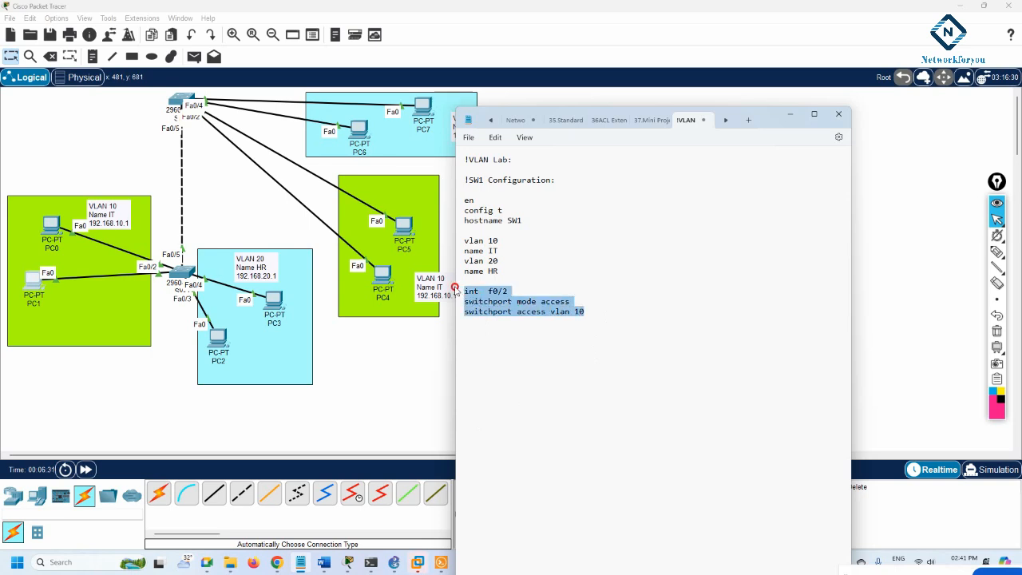
pyautogui.click(505, 338)
pyautogui.hotkey('ctrl', 'v')
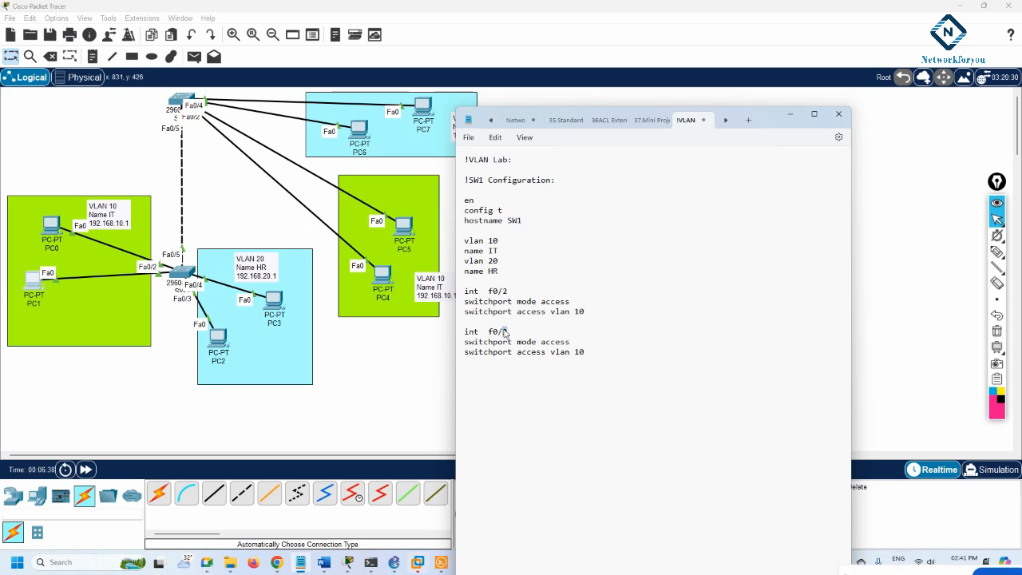
pyautogui.write('5')
pyautogui.moveTo(578, 352); pyautogui.dragTo(573, 353)
pyautogui.moveTo(52, 226)
pyautogui.mouseDown()
pyautogui.moveTo(48, 209)
pyautogui.moveTo(269, 166)
pyautogui.moveTo(302, 179)
pyautogui.moveTo(9, 172)
pyautogui.moveTo(45, 217)
pyautogui.moveTo(103, 186)
pyautogui.moveTo(251, 190)
pyautogui.moveTo(352, 152)
pyautogui.moveTo(200, 164)
pyautogui.moveTo(58, 222)
pyautogui.mouseUp()
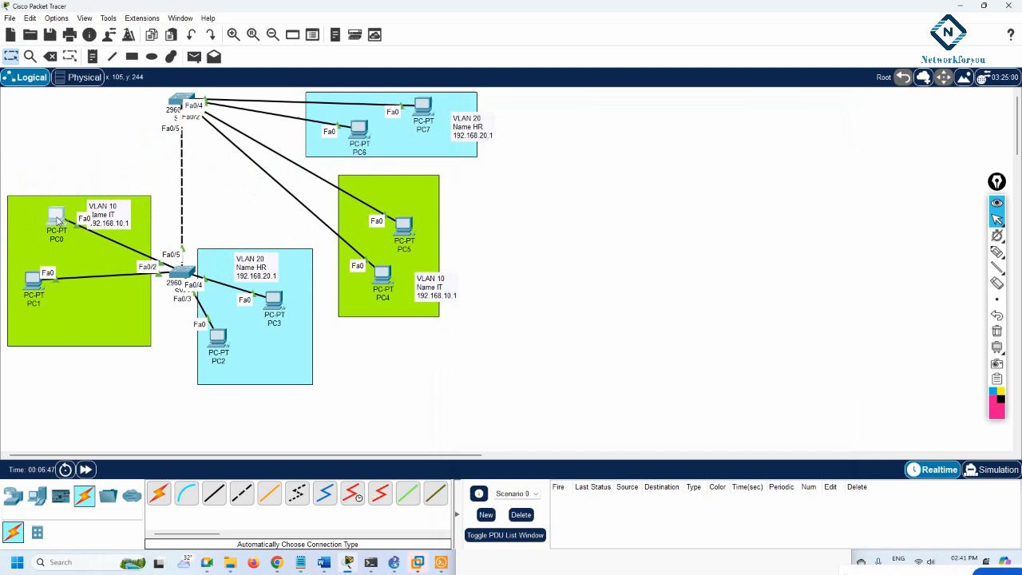
pyautogui.click(491, 563)
pyautogui.moveTo(508, 332); pyautogui.dragTo(500, 332)
pyautogui.write('1')
pyautogui.click(615, 342)
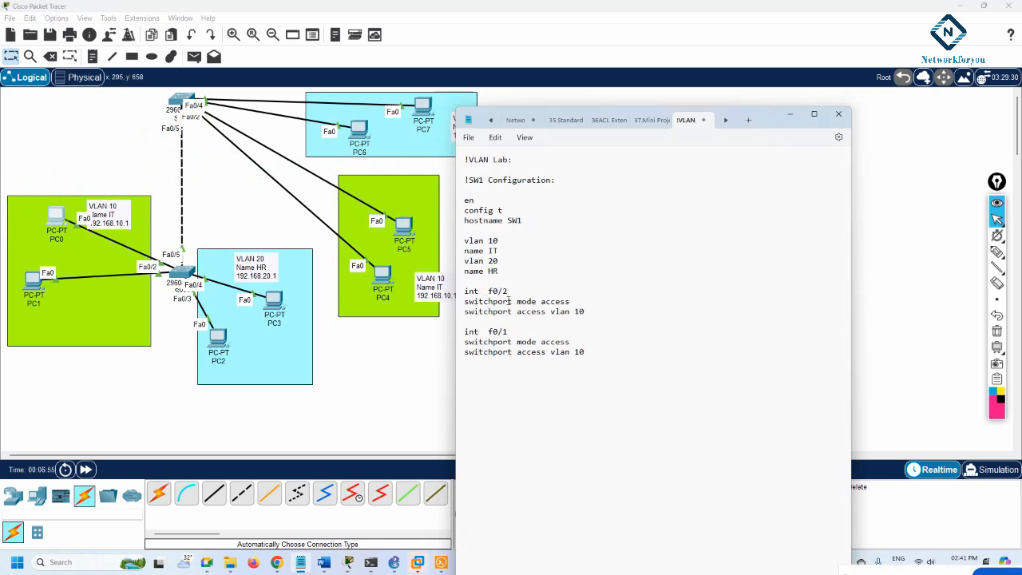
# Change the first interface line to int range f0/1-2 and delete the separate f0/1 block
pyautogui.write('range')
pyautogui.moveTo(527, 294); pyautogui.dragTo(532, 296)
pyautogui.write('1-2')
pyautogui.moveTo(574, 368); pyautogui.dragTo(445, 335)
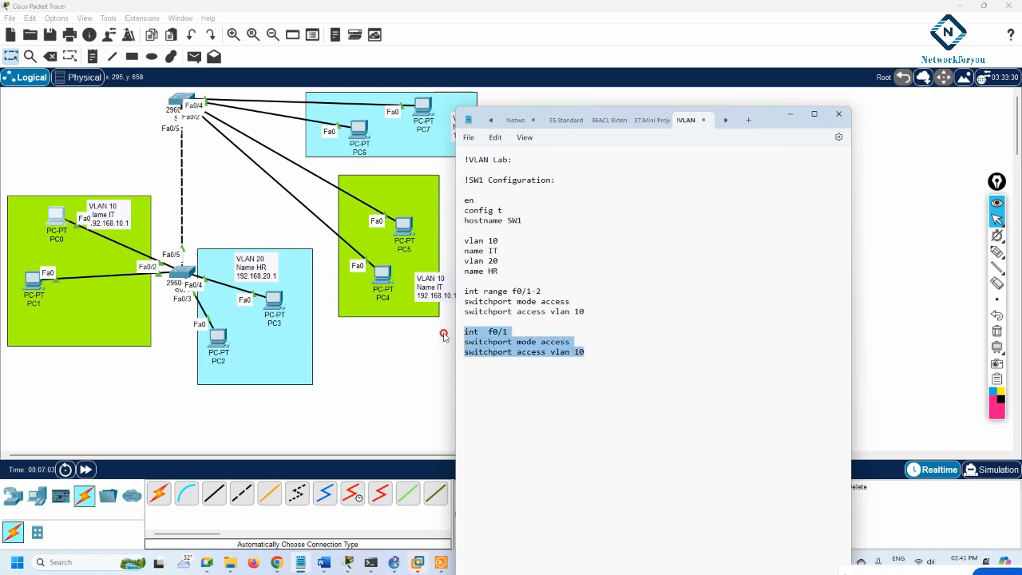
pyautogui.press('BackSpace')
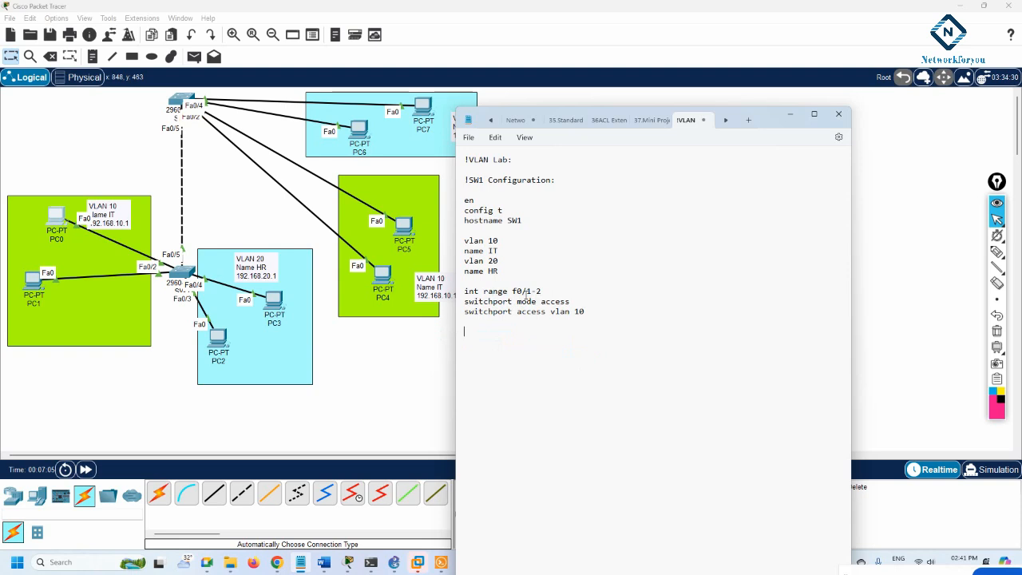
# Shift PC3 up and PC2 to the right inside SW1's VLAN 20 area to check their switch ports
pyautogui.moveTo(587, 314); pyautogui.dragTo(463, 292)
pyautogui.click(523, 321)
pyautogui.moveTo(281, 302); pyautogui.dragTo(276, 273)
pyautogui.moveTo(220, 338); pyautogui.dragTo(252, 340)
pyautogui.doubleClick(182, 273)
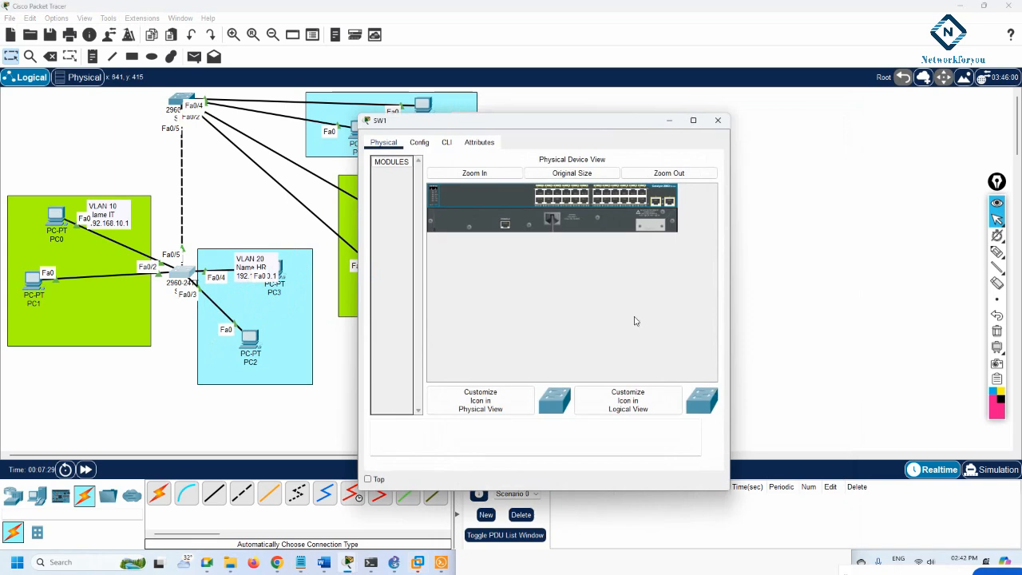
pyautogui.click(602, 561)
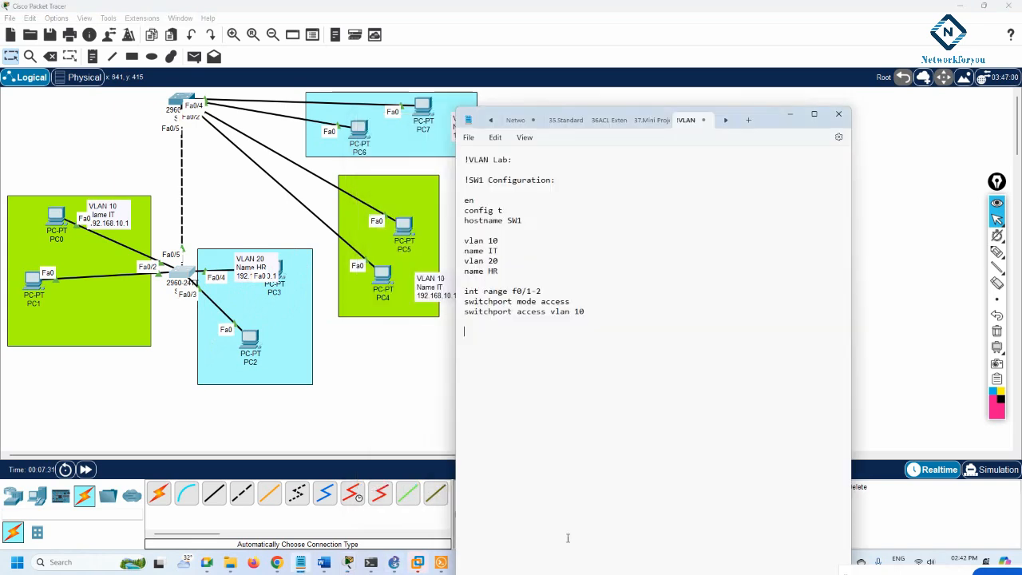
# Duplicate the int range f0/1-2 block below itself and change the copy to range f0/3-4 with access vlan 20
pyautogui.moveTo(585, 312); pyautogui.dragTo(465, 292)
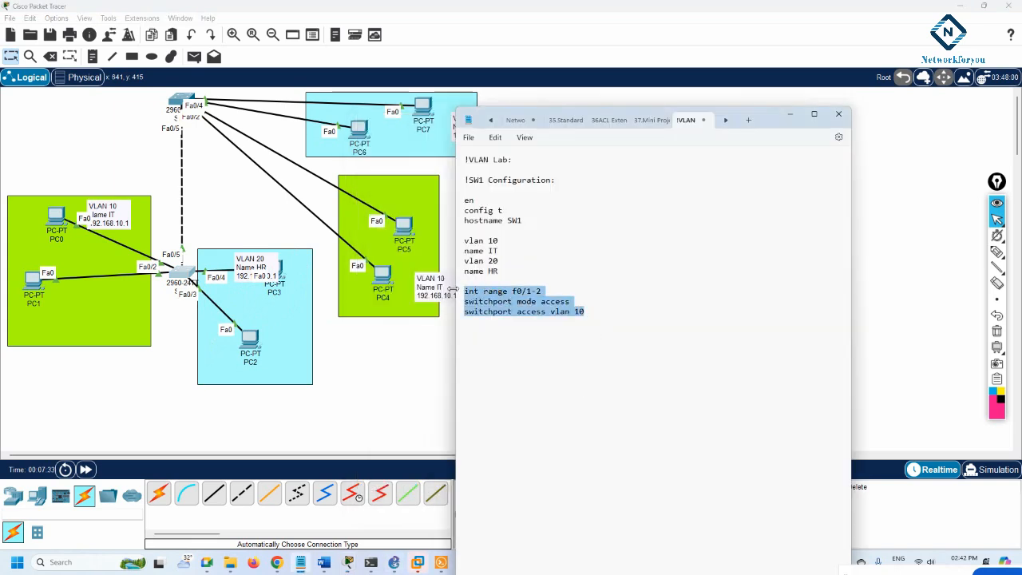
pyautogui.hotkey('ctrl', 'c')
pyautogui.click(498, 355)
pyautogui.hotkey('ctrl', 'v')
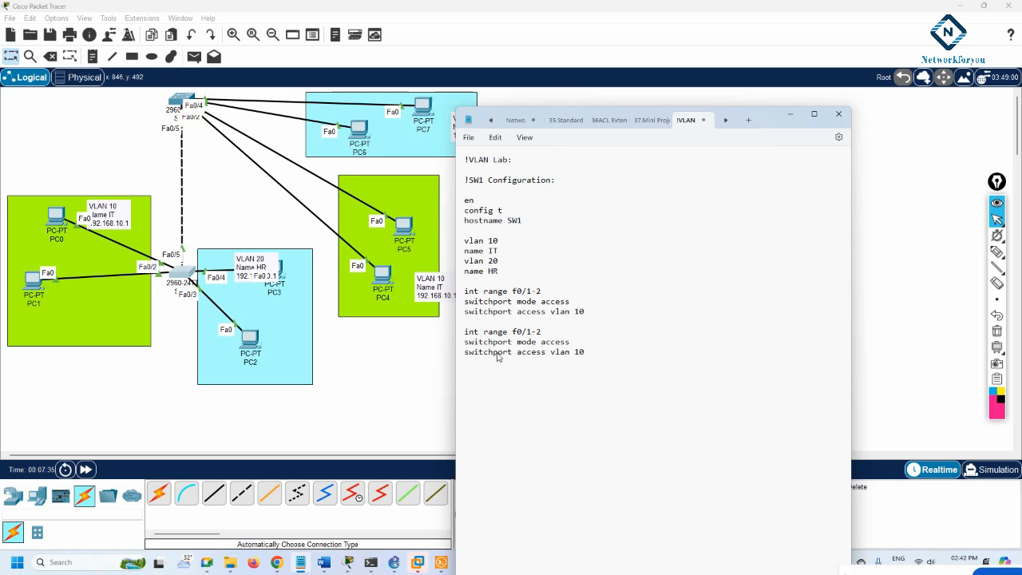
pyautogui.doubleClick(528, 331)
pyautogui.write('3')
pyautogui.doubleClick(540, 331)
pyautogui.write('4')
pyautogui.doubleClick(580, 352)
pyautogui.write('20')
# Copy the whole SW1 configuration text and open SW1's command-line interface in a wider window
pyautogui.moveTo(601, 360); pyautogui.dragTo(471, 188)
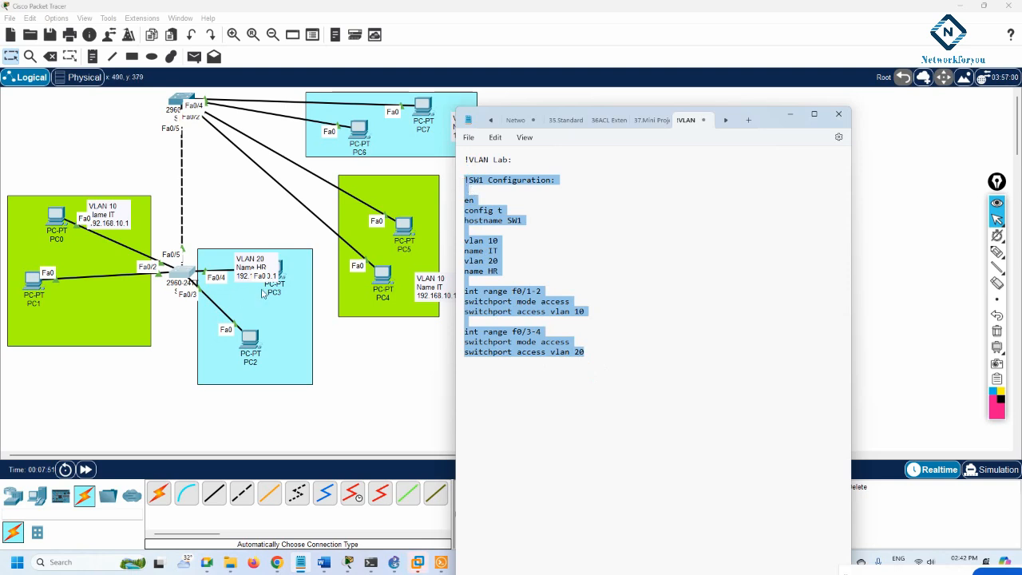
pyautogui.click(185, 276)
pyautogui.click(184, 277)
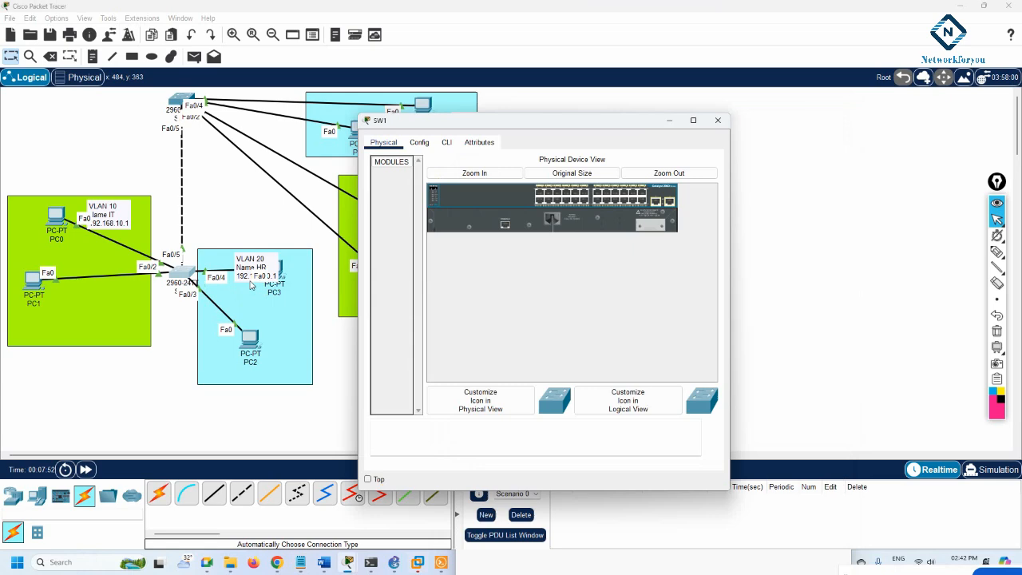
pyautogui.click(446, 145)
pyautogui.moveTo(730, 239); pyautogui.dragTo(900, 249)
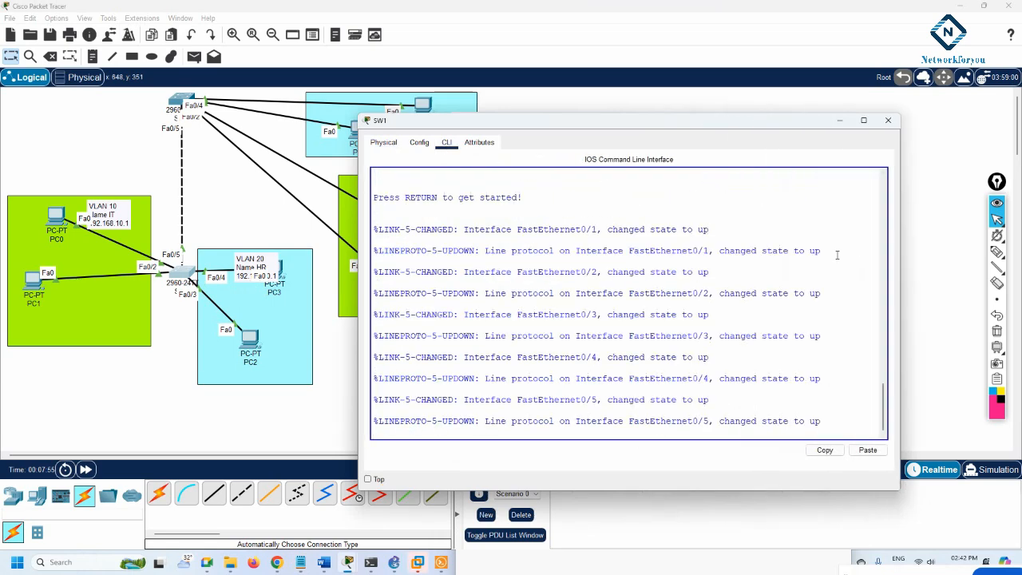
# Bring up the Switch> prompt on SW1 and paste the copied configuration into it
pyautogui.press('Return')
pyautogui.press('Return')
pyautogui.press('Return')
pyautogui.press('Return')
pyautogui.press('Return')
pyautogui.press('Return')
pyautogui.press('Return')
pyautogui.press('Return')
pyautogui.press('Return')
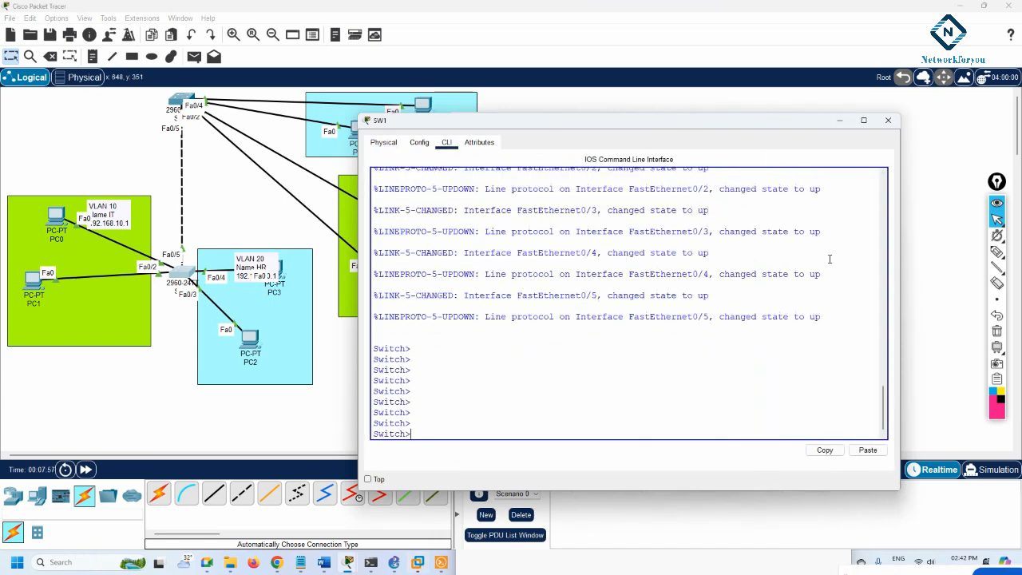
pyautogui.rightClick(831, 259)
pyautogui.click(852, 277)
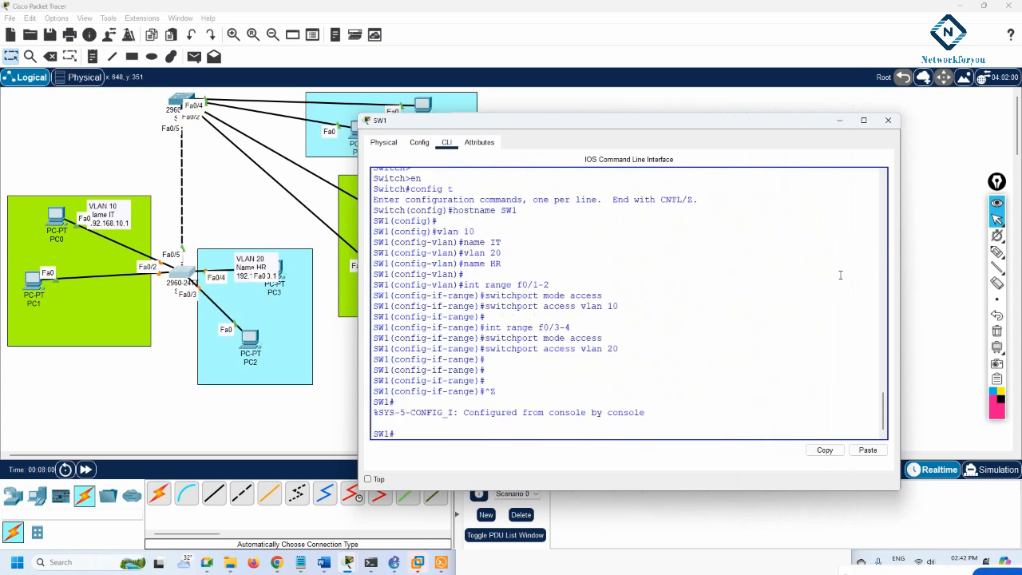
# Save SW1's running configuration with the wr command
pyautogui.write('wr')
pyautogui.press('Return')
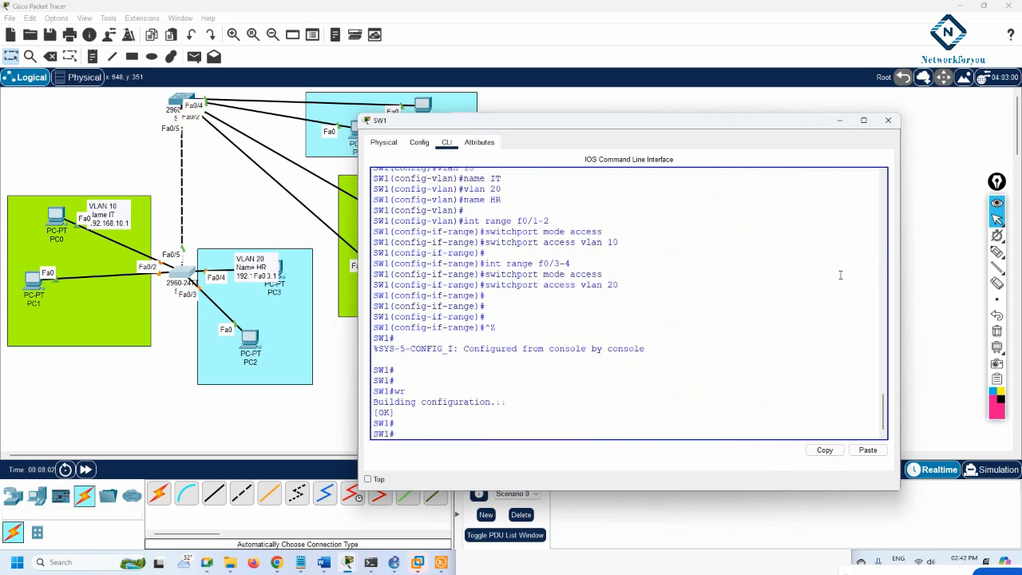
pyautogui.press('Return')
pyautogui.press('Return')
# Run sh vlan br on SW1, check the ports assigned to VLAN 10 and VLAN 20, and close the switch window
pyautogui.write('sh vlan br')
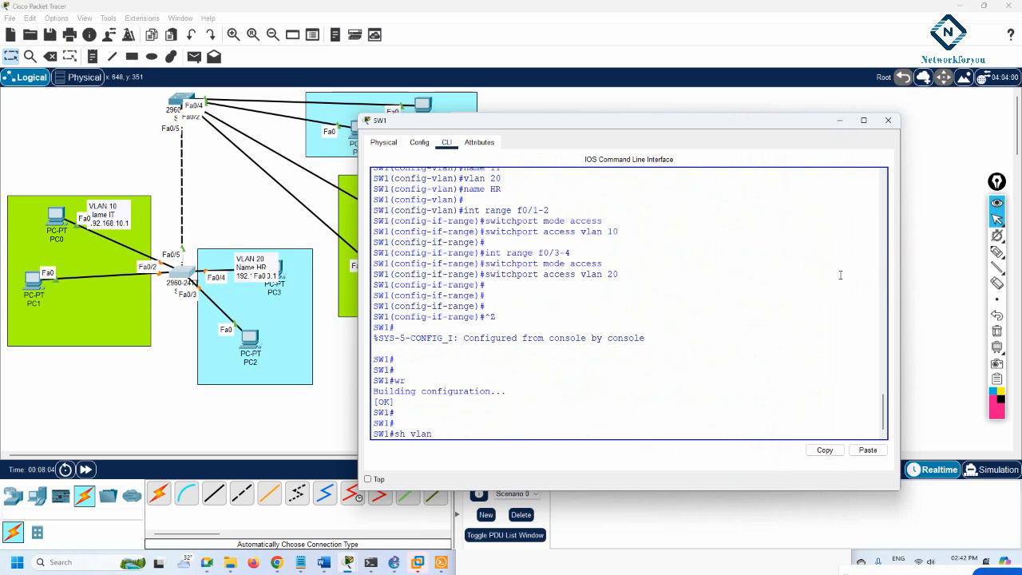
pyautogui.press('Return')
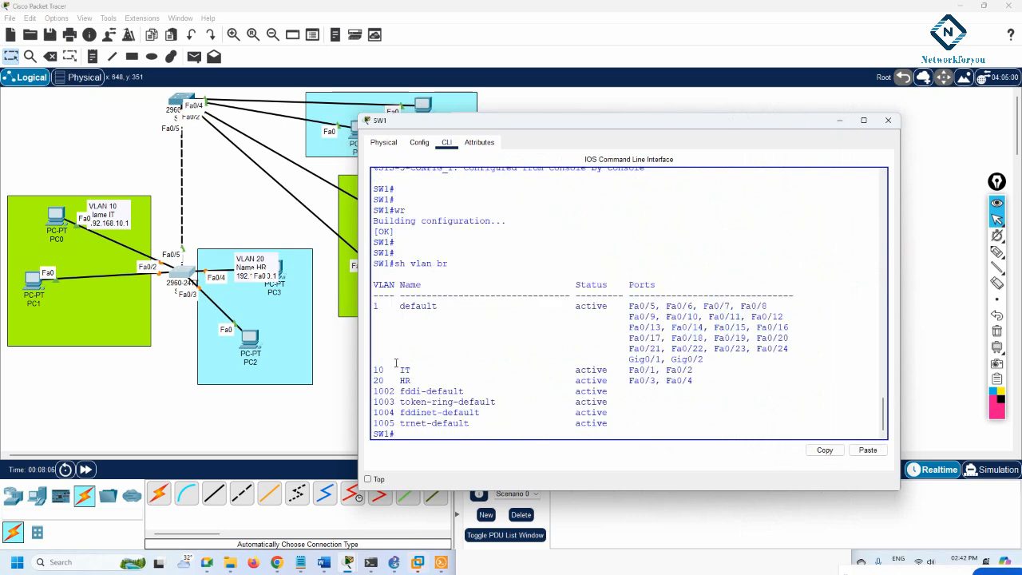
pyautogui.moveTo(375, 370); pyautogui.dragTo(688, 383)
pyautogui.moveTo(628, 370); pyautogui.dragTo(702, 370)
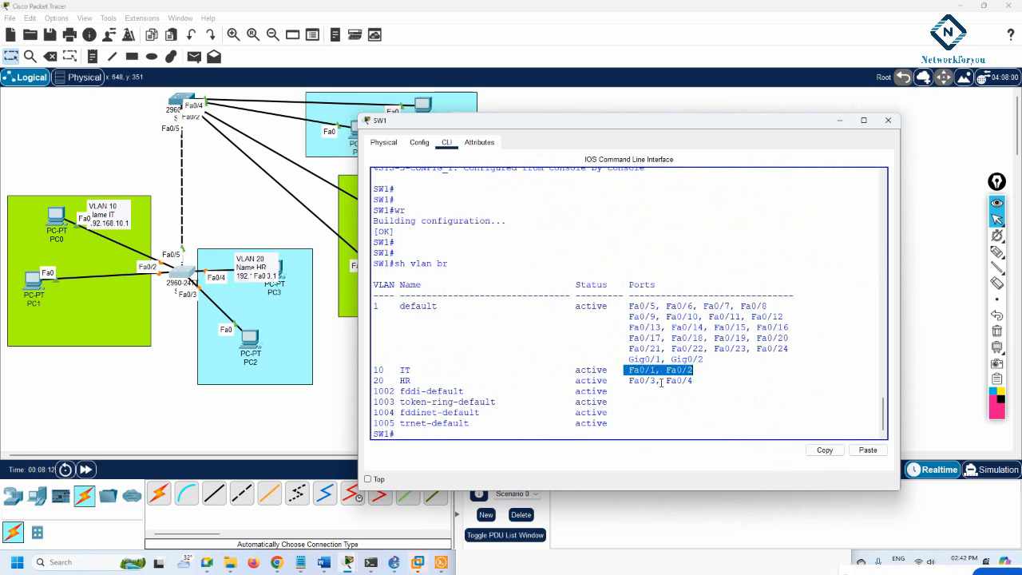
pyautogui.moveTo(380, 370); pyautogui.dragTo(693, 369)
pyautogui.moveTo(372, 380); pyautogui.dragTo(704, 380)
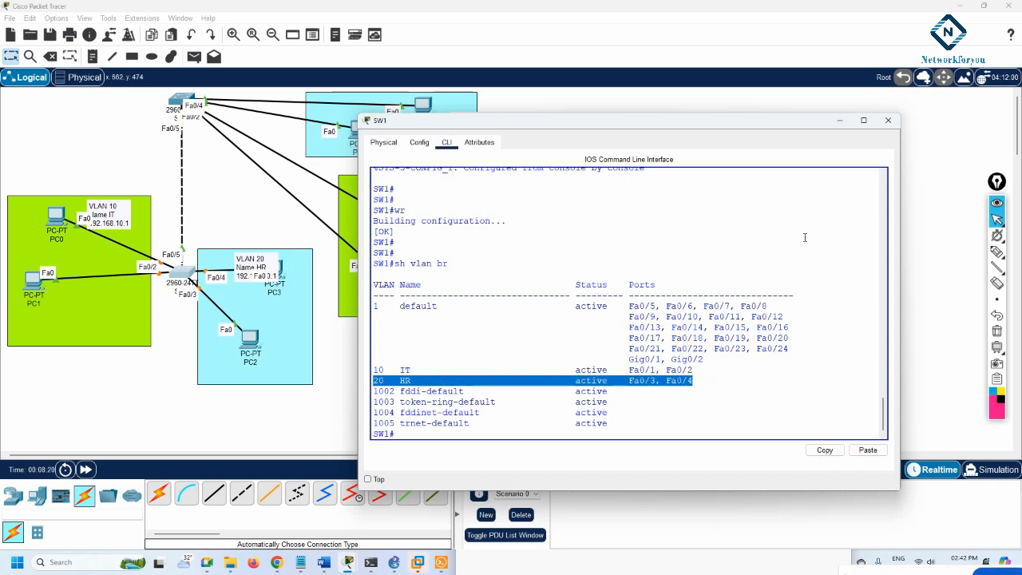
pyautogui.click(888, 120)
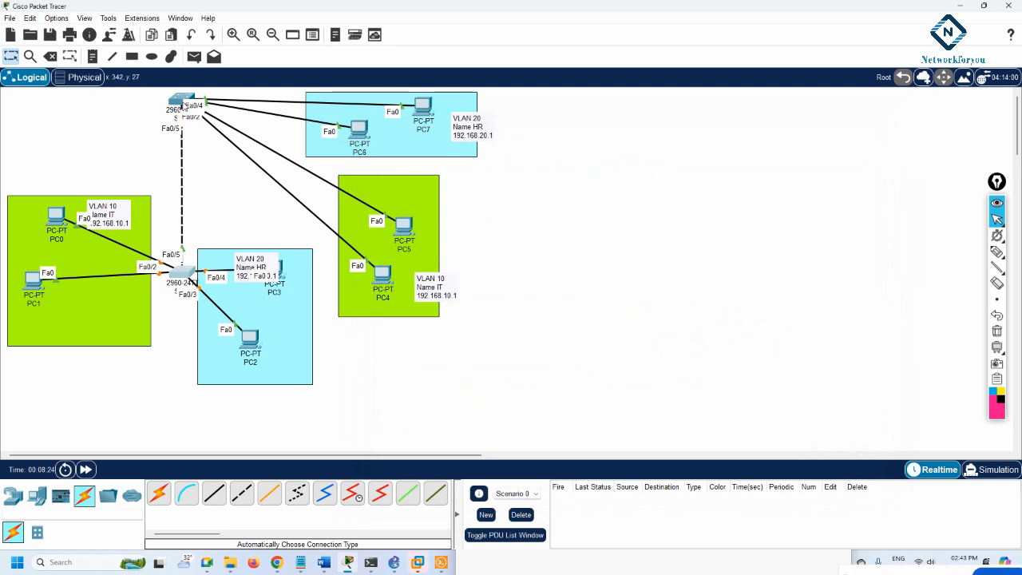
# Duplicate the entire SW1 configuration in the notes below a dashed separator line
pyautogui.click(477, 560)
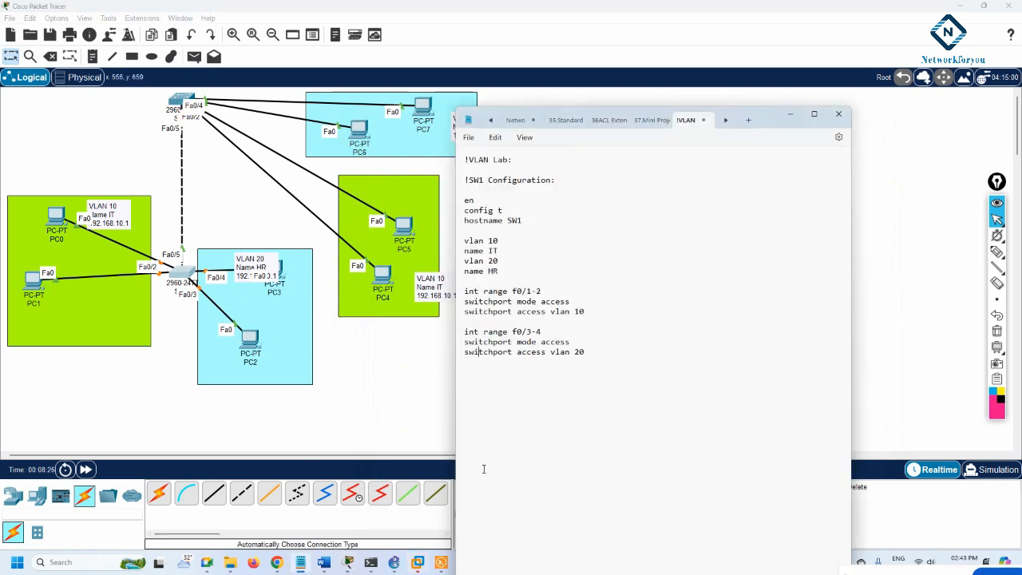
pyautogui.moveTo(587, 345); pyautogui.dragTo(459, 184)
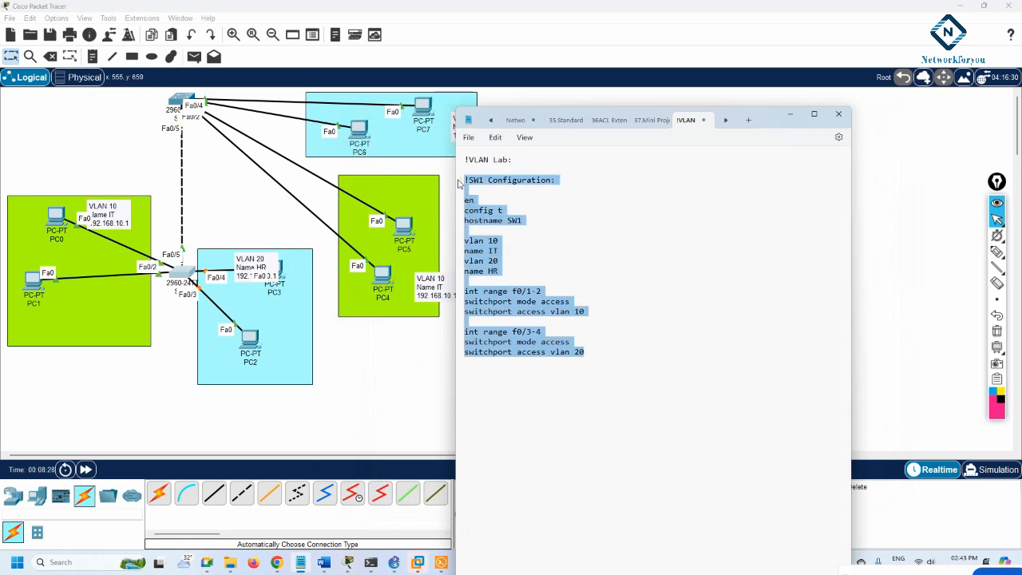
pyautogui.click(628, 351)
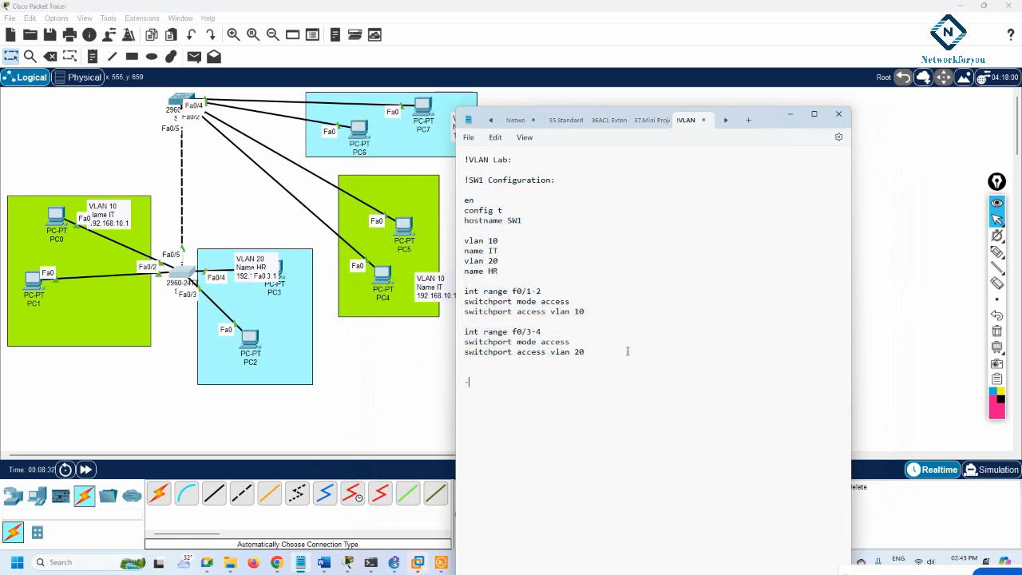
pyautogui.press('Return')
pyautogui.hotkey('ctrl', 'v')
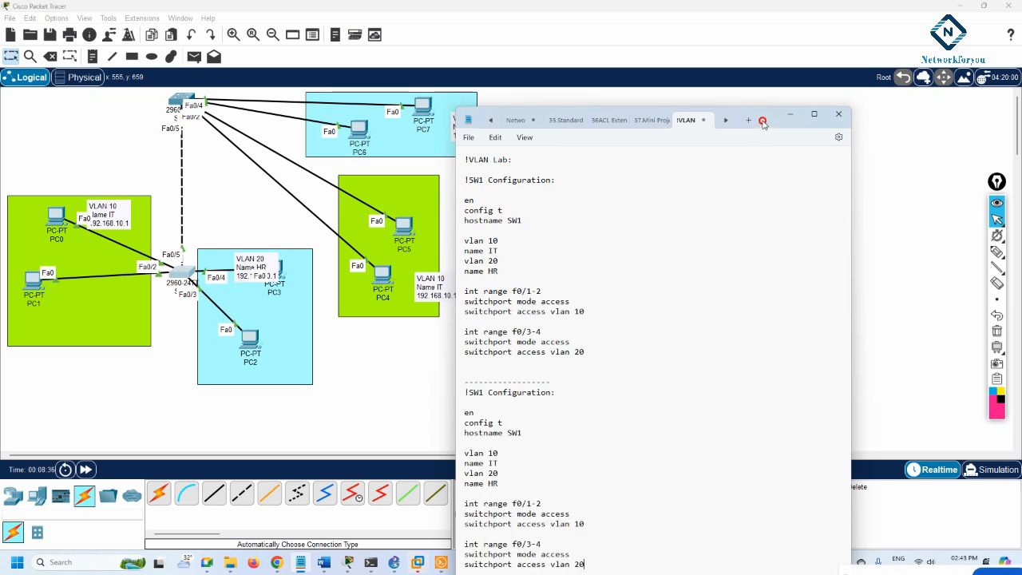
# Change the duplicated configuration's hostname to SW2 and its heading to !SW2 Configuration
pyautogui.moveTo(762, 120); pyautogui.dragTo(778, 36)
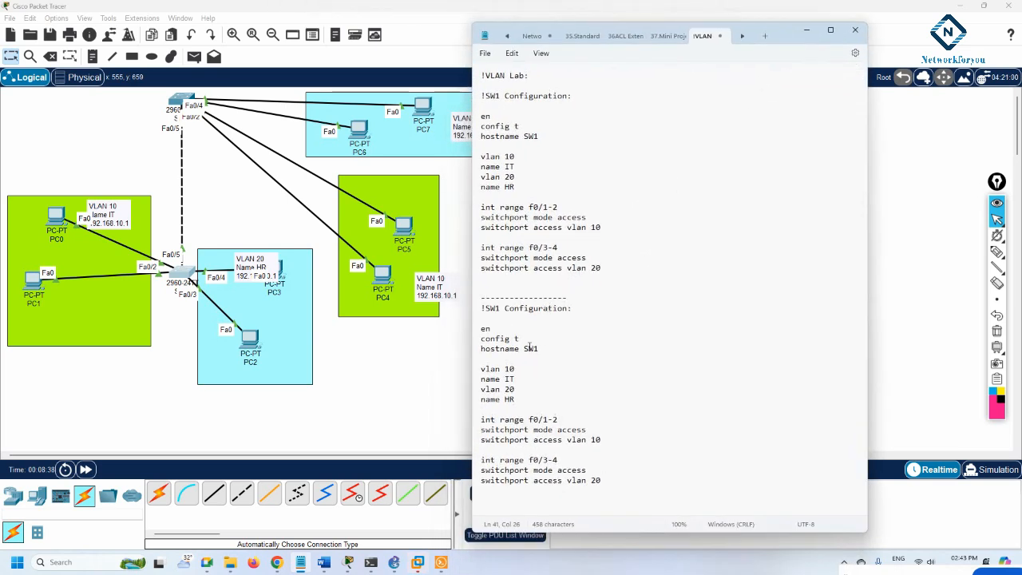
pyautogui.moveTo(539, 349); pyautogui.dragTo(533, 349)
pyautogui.write('2')
pyautogui.moveTo(501, 310); pyautogui.dragTo(496, 310)
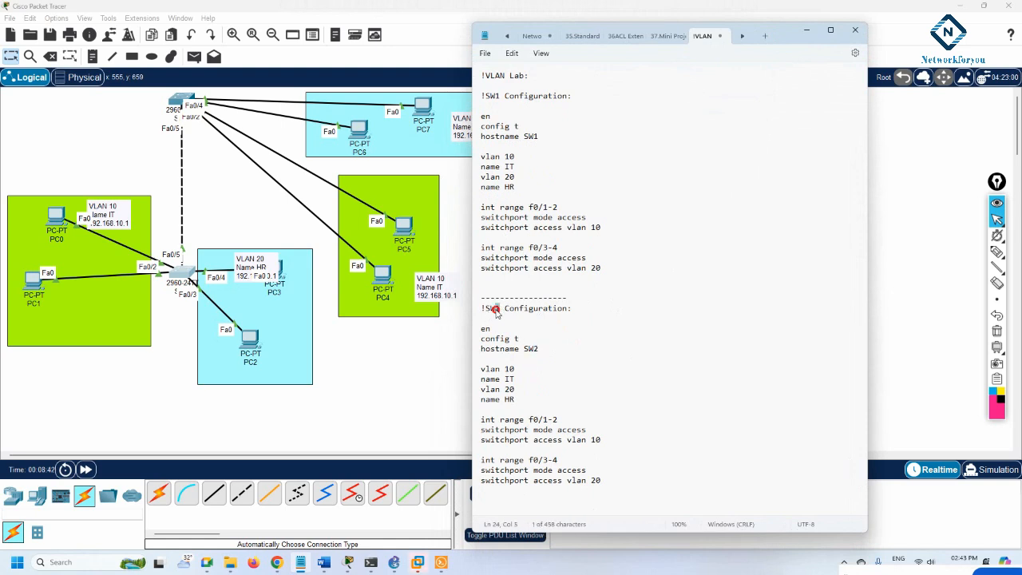
pyautogui.write('2')
# Reposition PC4, PC5 and PC6 slightly within their VLAN areas to check their connections to SW2
pyautogui.moveTo(516, 400); pyautogui.dragTo(478, 369)
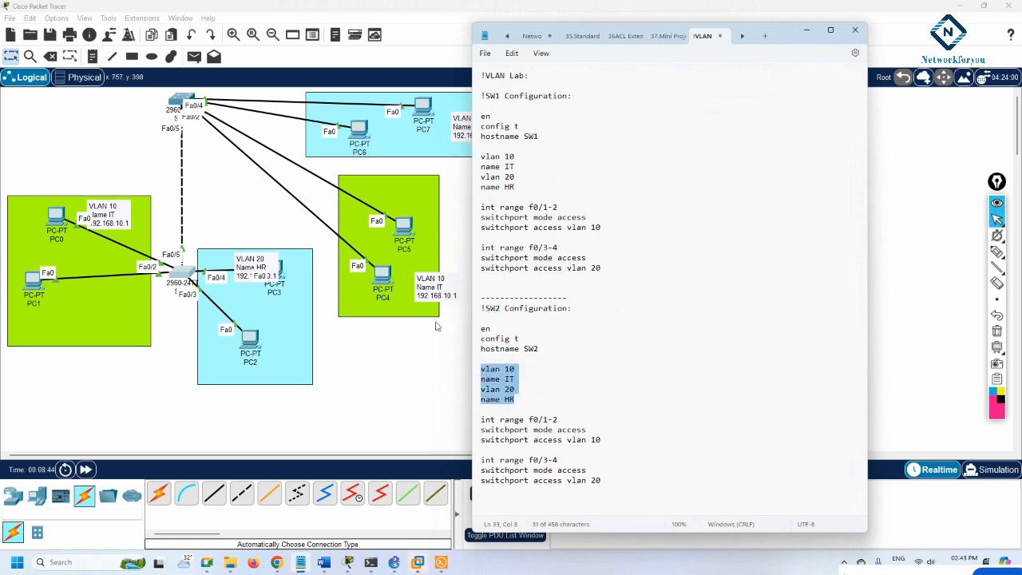
pyautogui.click(378, 276)
pyautogui.moveTo(377, 276)
pyautogui.mouseDown()
pyautogui.moveTo(355, 302)
pyautogui.moveTo(254, 313)
pyautogui.moveTo(313, 264)
pyautogui.moveTo(25, 168)
pyautogui.moveTo(132, 180)
pyautogui.moveTo(392, 273)
pyautogui.mouseUp()
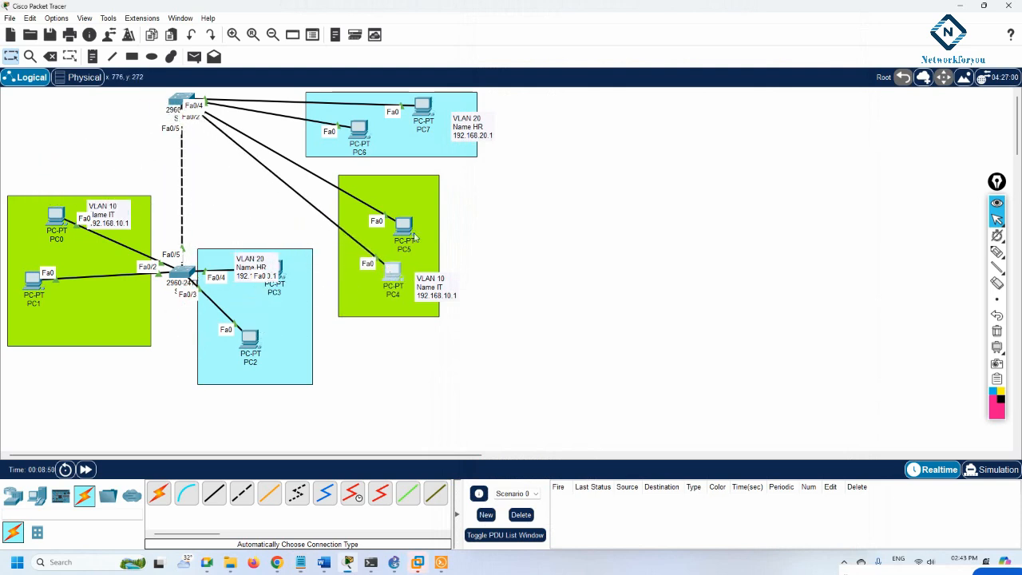
pyautogui.moveTo(405, 227)
pyautogui.mouseDown()
pyautogui.moveTo(325, 248)
pyautogui.moveTo(204, 128)
pyautogui.moveTo(408, 238)
pyautogui.mouseUp()
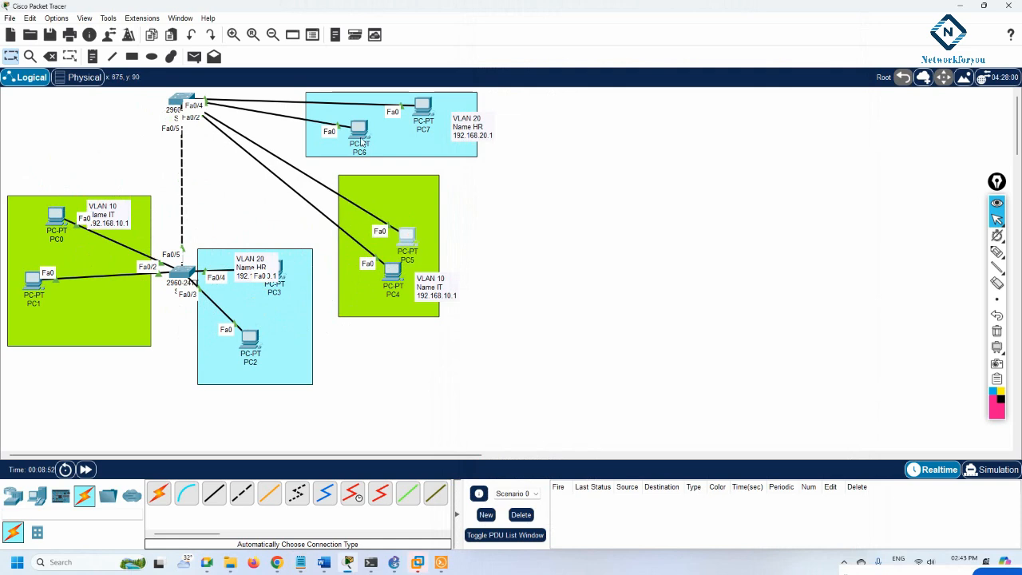
pyautogui.moveTo(373, 130); pyautogui.dragTo(426, 137)
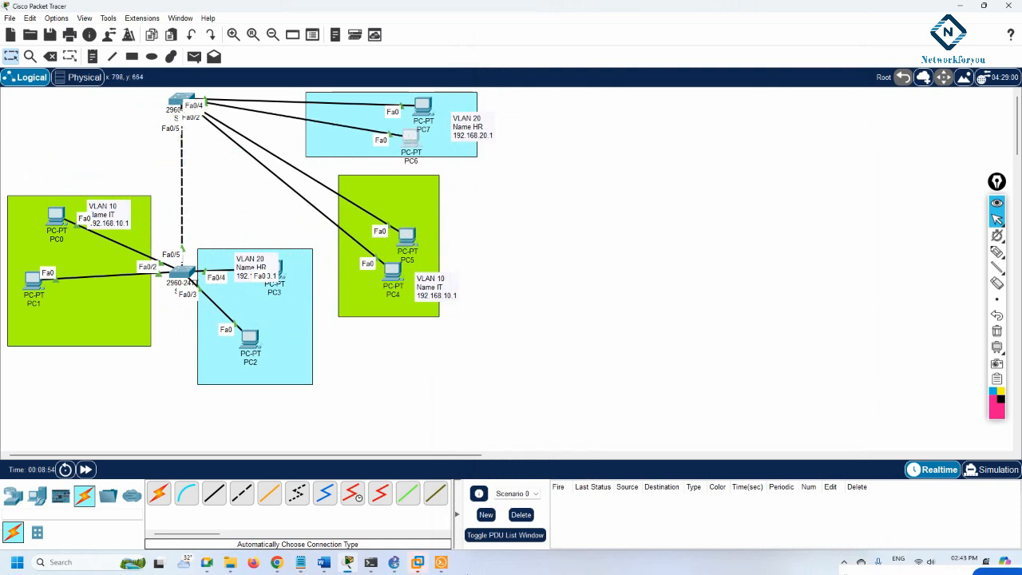
pyautogui.click(374, 563)
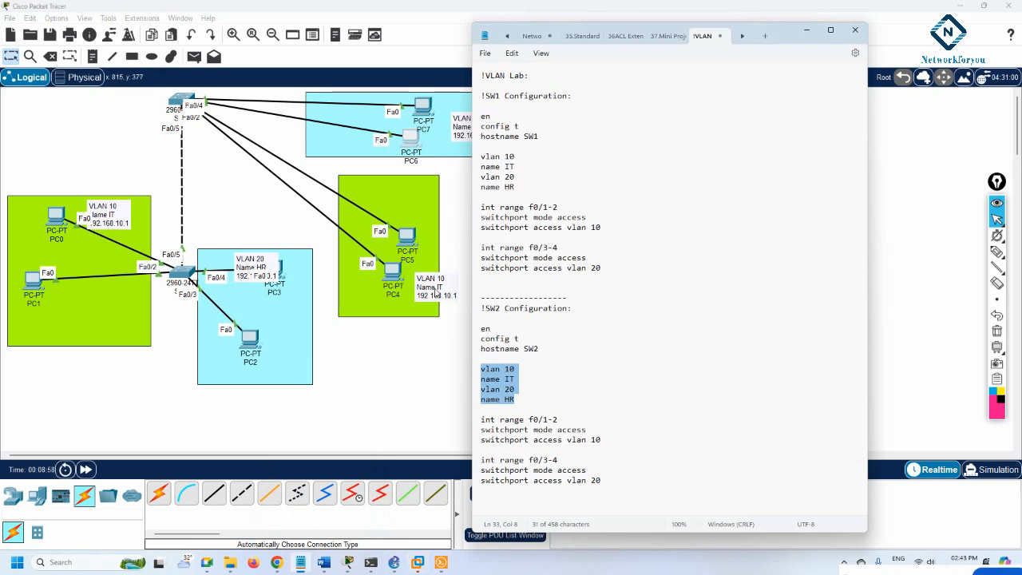
# Review the SW2 interface blocks, copy the whole SW2 configuration and open SW2's command-line interface
pyautogui.moveTo(604, 448); pyautogui.dragTo(483, 410)
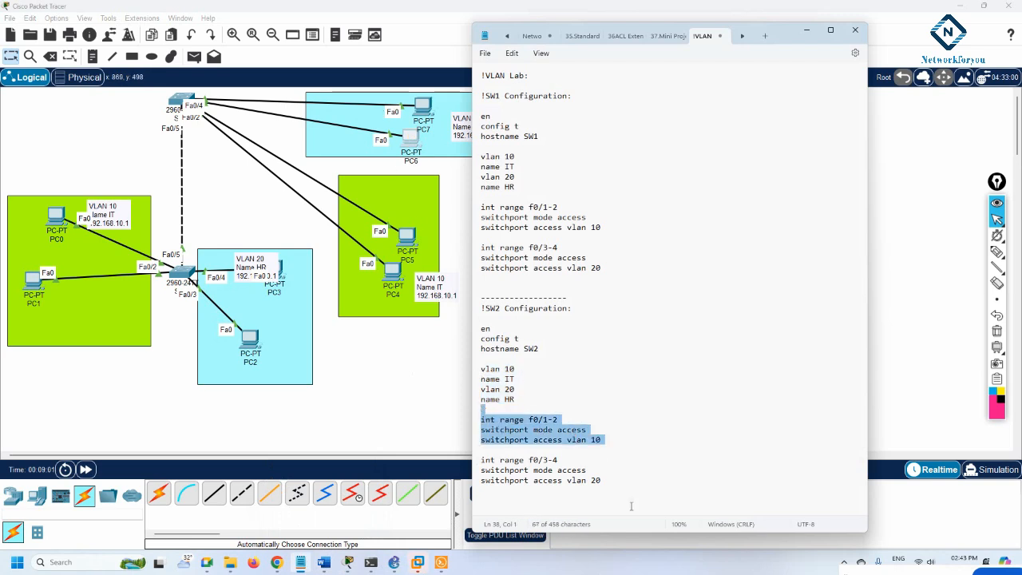
pyautogui.moveTo(603, 480); pyautogui.dragTo(481, 459)
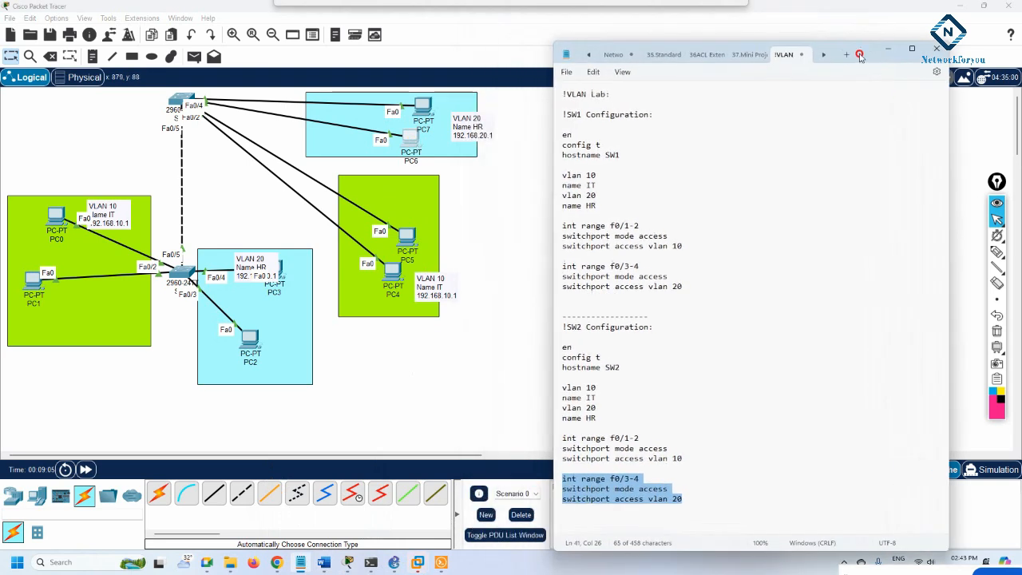
pyautogui.moveTo(771, 36); pyautogui.dragTo(851, 55)
pyautogui.moveTo(682, 499); pyautogui.dragTo(564, 330)
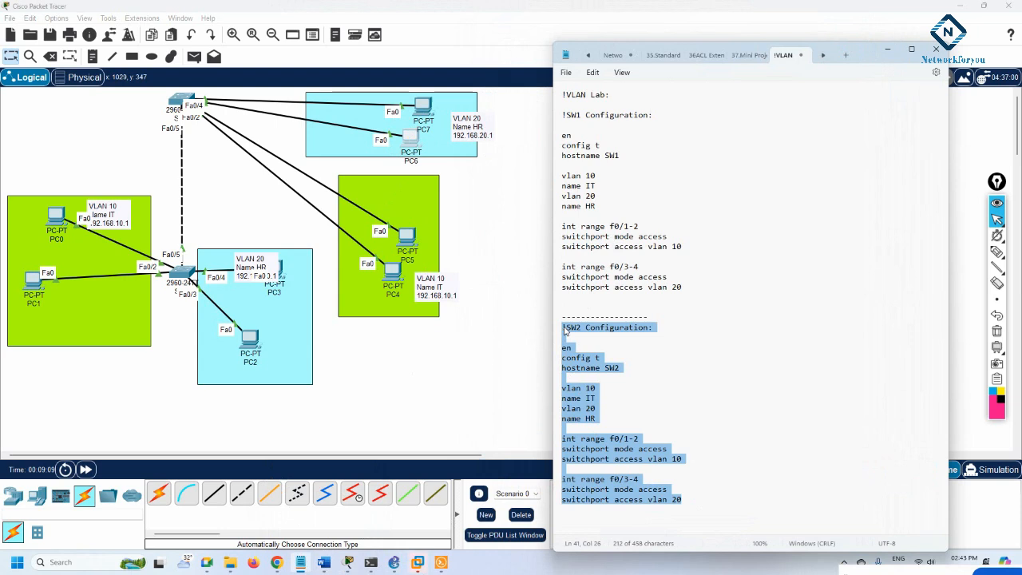
pyautogui.click(177, 119)
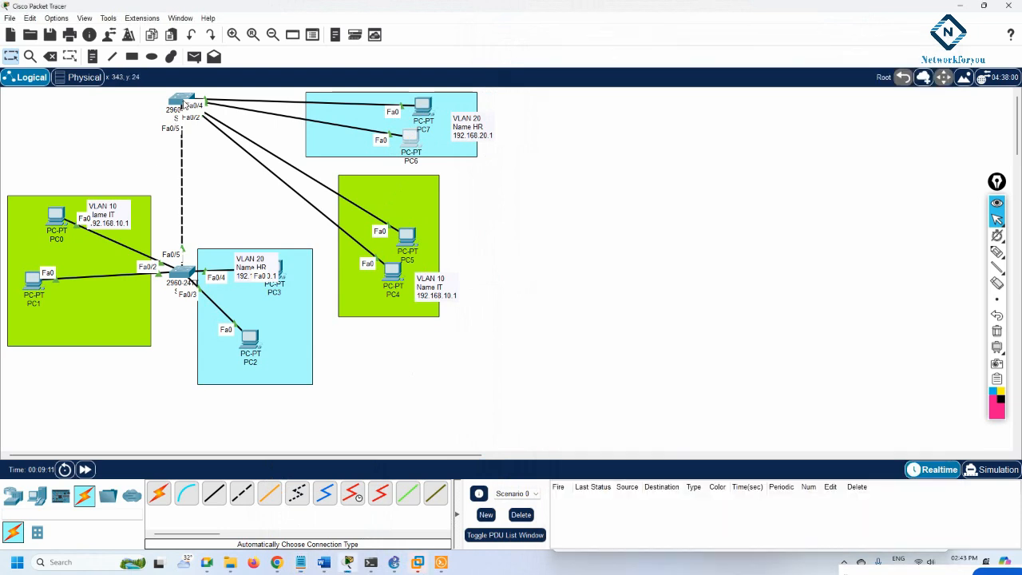
pyautogui.click(177, 102)
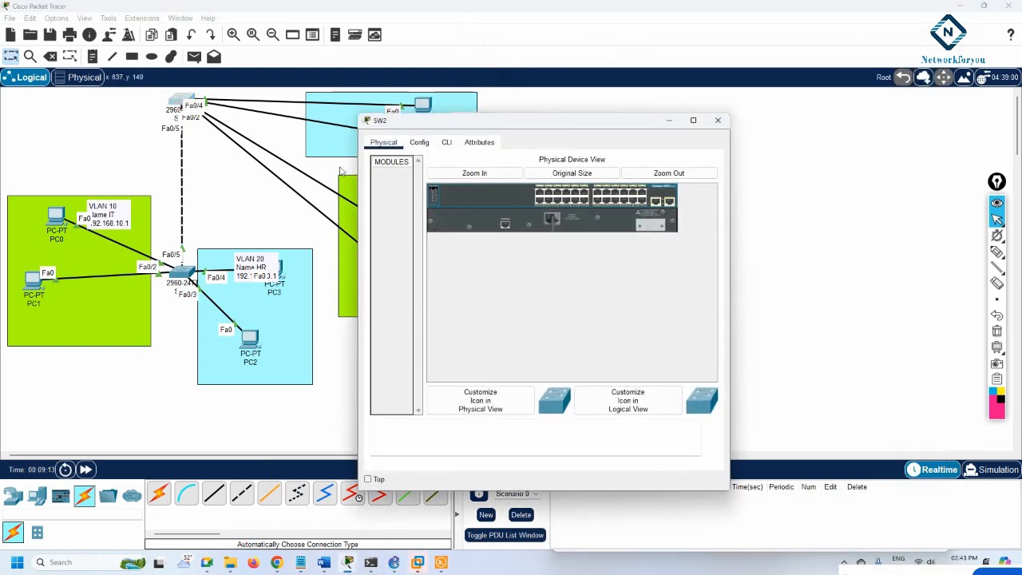
pyautogui.click(448, 142)
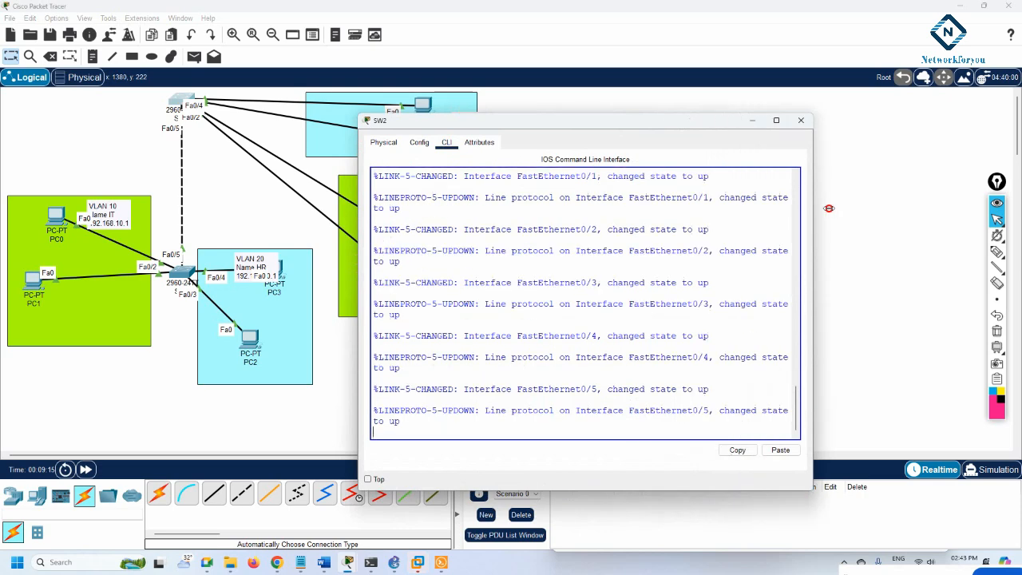
# Paste the copied configuration at SW2's prompt, save it from configuration mode and close the switch window
pyautogui.press('Return')
pyautogui.press('Return')
pyautogui.press('Return')
pyautogui.press('Return')
pyautogui.press('Return')
pyautogui.press('Return')
pyautogui.press('Return')
pyautogui.press('Return')
pyautogui.press('Return')
pyautogui.press('Return')
pyautogui.press('Return')
pyautogui.press('Return')
pyautogui.press('Return')
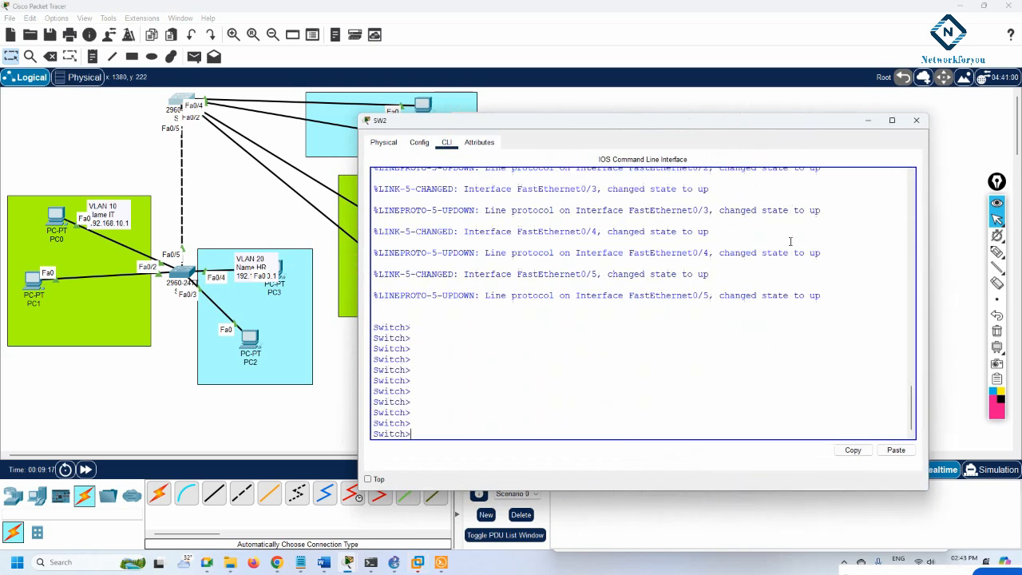
pyautogui.rightClick(788, 242)
pyautogui.click(814, 259)
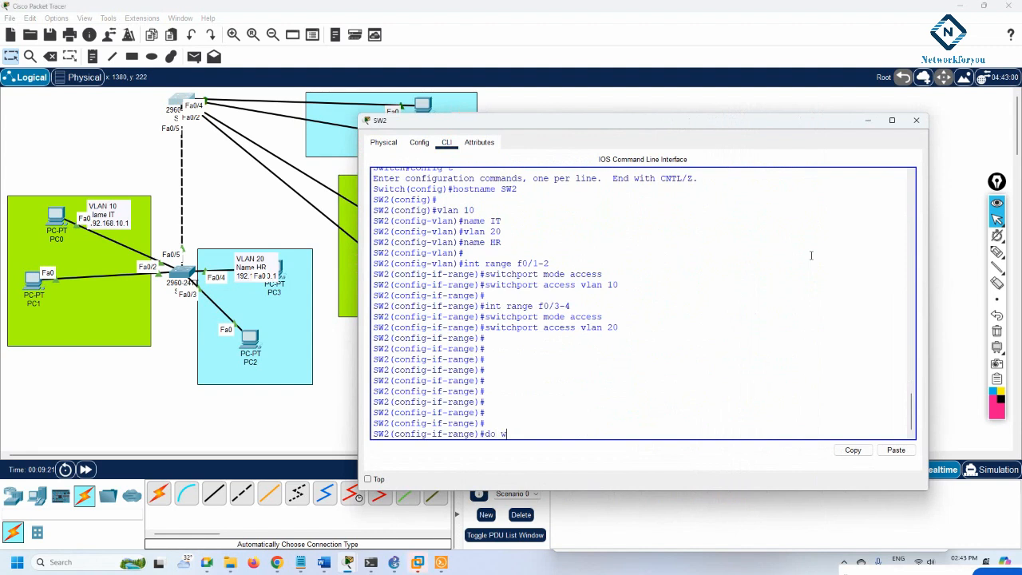
pyautogui.click(916, 120)
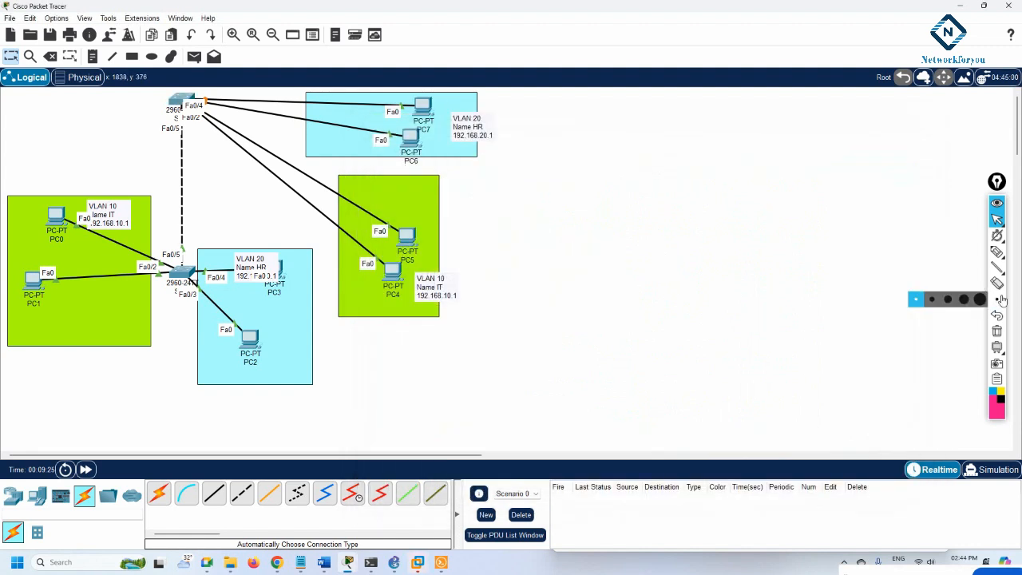
# Trace the link between the two switches with freehand pen strokes, clear the drawing and ready the pen again
pyautogui.click(997, 251)
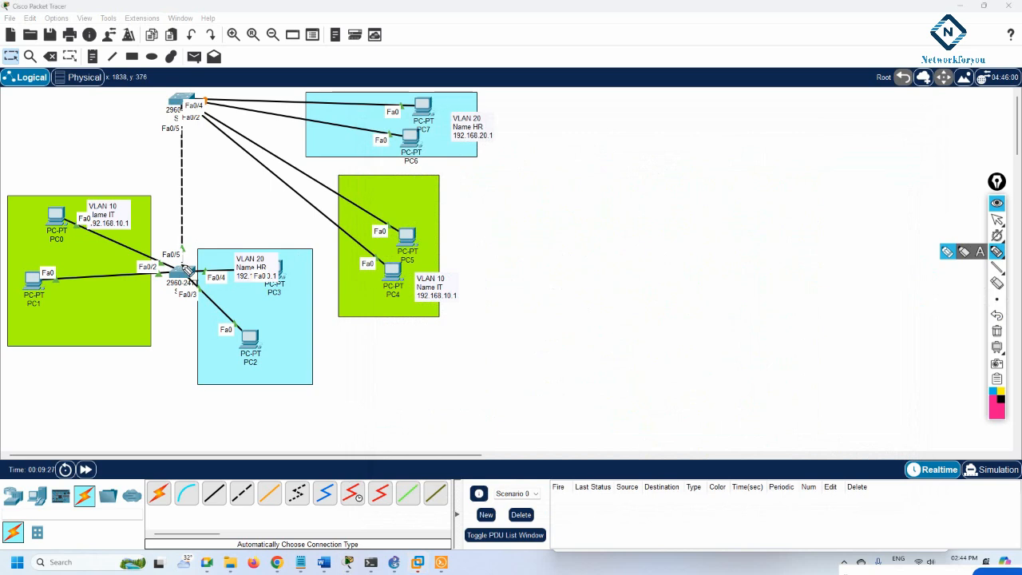
pyautogui.moveTo(183, 271)
pyautogui.mouseDown()
pyautogui.moveTo(184, 105)
pyautogui.moveTo(181, 272)
pyautogui.moveTo(190, 136)
pyautogui.mouseUp()
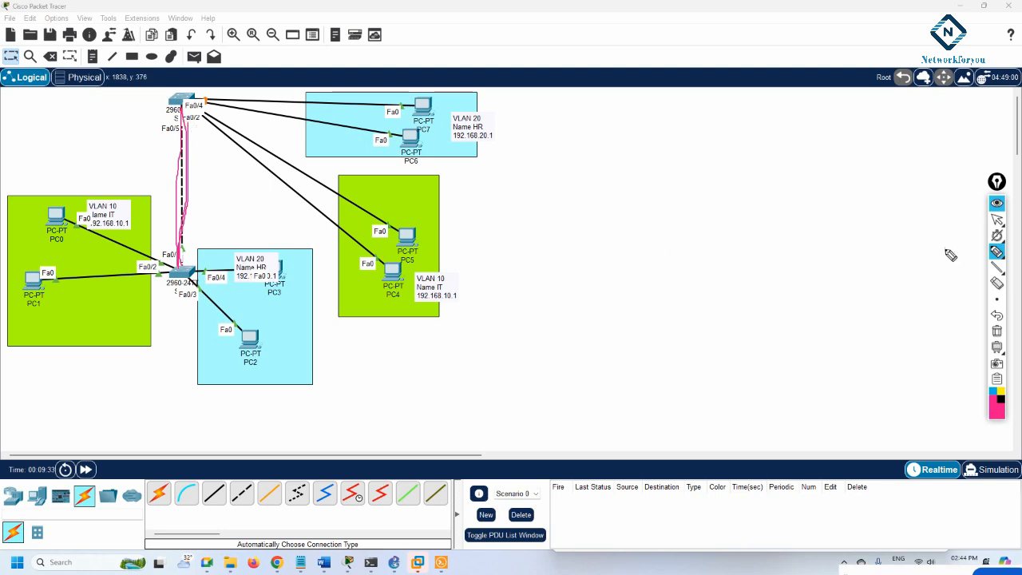
pyautogui.click(996, 330)
pyautogui.moveTo(997, 254)
pyautogui.click(964, 252)
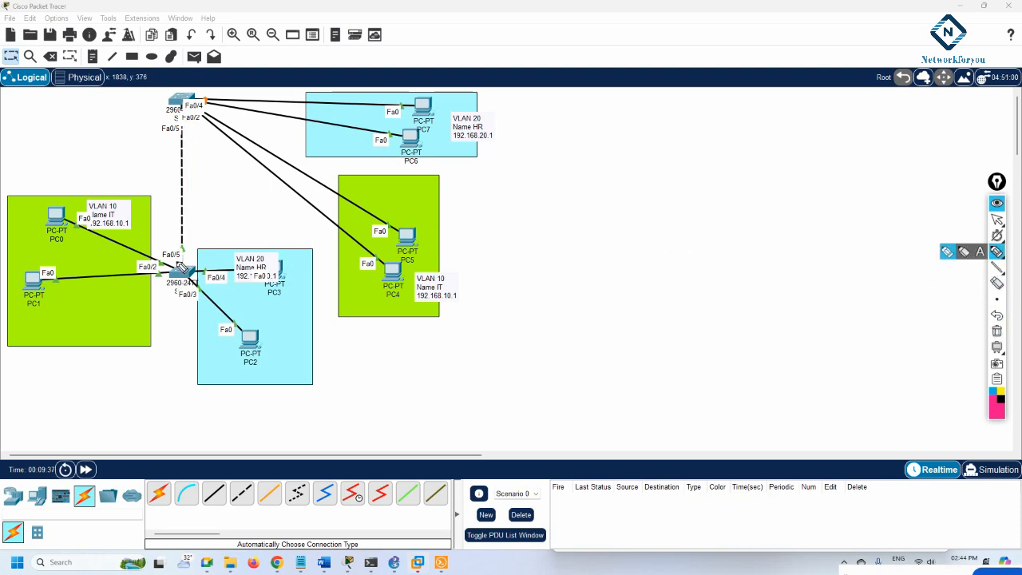
# Mark the VLAN 10 label and the Fa0/5 ports at both ends of the inter-switch link, and clear the annotations
pyautogui.moveTo(122, 206); pyautogui.dragTo(114, 200)
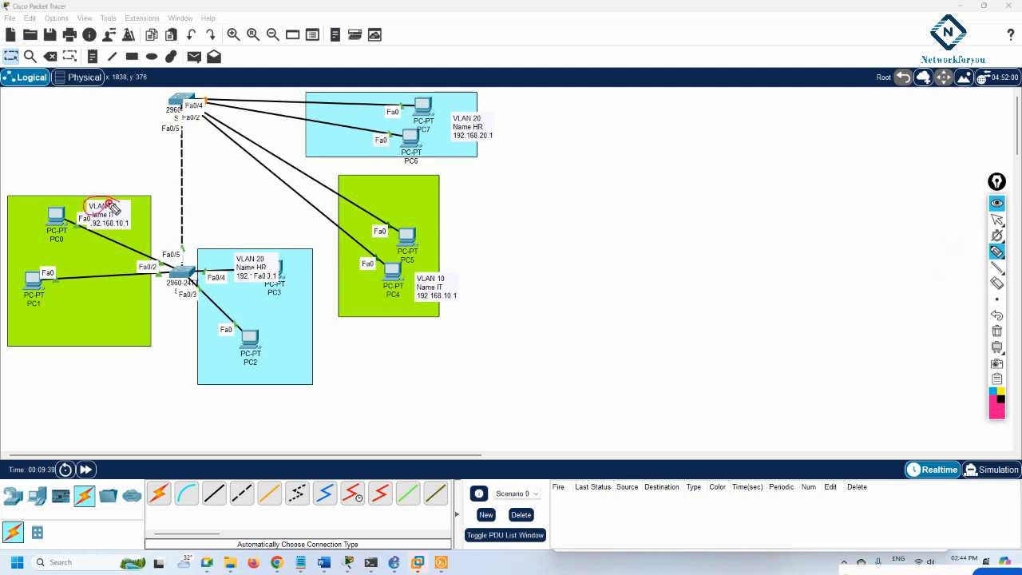
pyautogui.moveTo(190, 249)
pyautogui.mouseDown()
pyautogui.moveTo(160, 253)
pyautogui.moveTo(188, 258)
pyautogui.moveTo(184, 152)
pyautogui.moveTo(157, 126)
pyautogui.moveTo(170, 127)
pyautogui.mouseUp()
pyautogui.moveTo(193, 242)
pyautogui.mouseDown()
pyautogui.moveTo(180, 264)
pyautogui.moveTo(189, 239)
pyautogui.moveTo(185, 133)
pyautogui.mouseUp()
pyautogui.moveTo(223, 212)
pyautogui.mouseDown()
pyautogui.moveTo(189, 249)
pyautogui.moveTo(200, 244)
pyautogui.mouseUp()
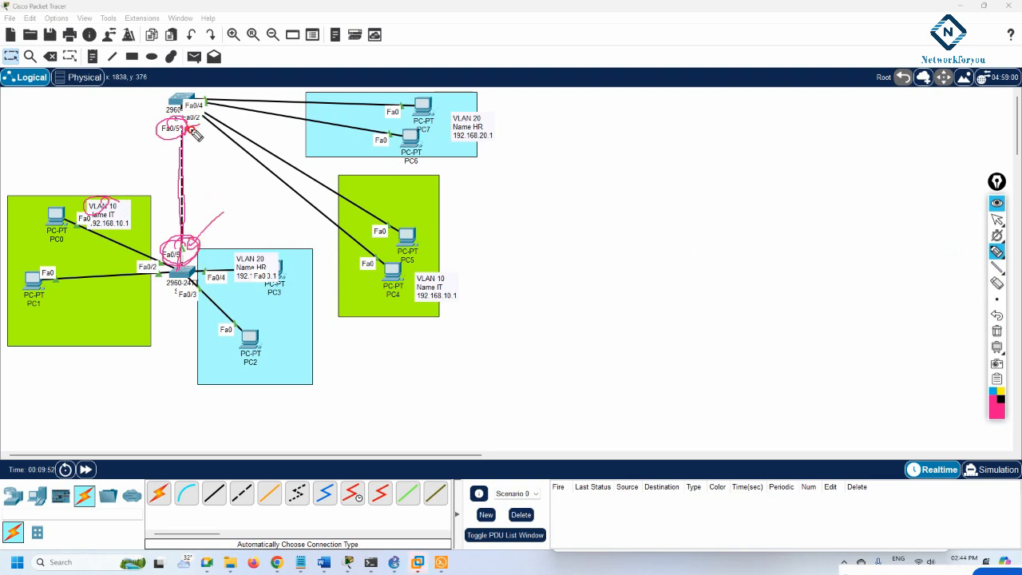
pyautogui.moveTo(185, 126); pyautogui.dragTo(239, 145)
pyautogui.moveTo(184, 283); pyautogui.dragTo(186, 130)
pyautogui.click(997, 331)
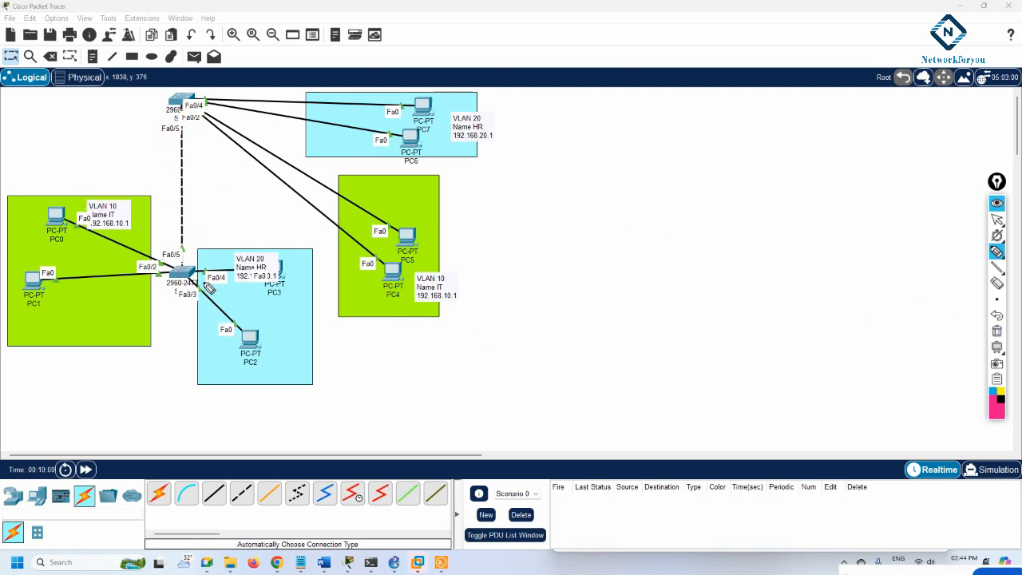
# Circle SW1's Fa0/3 port, clear the mark and return to the normal pointer
pyautogui.moveTo(206, 281)
pyautogui.mouseDown()
pyautogui.moveTo(181, 300)
pyautogui.moveTo(204, 273)
pyautogui.mouseUp()
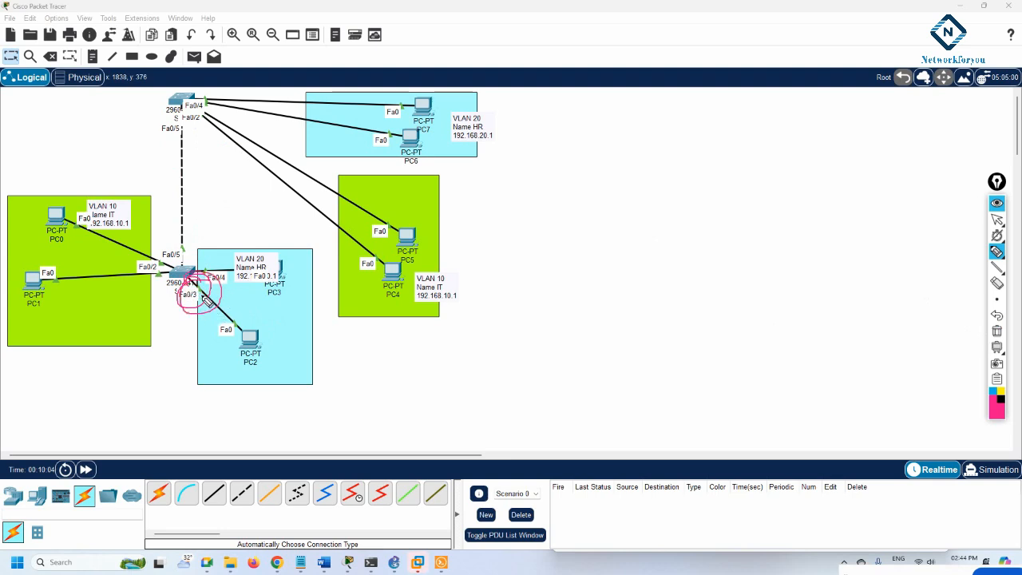
pyautogui.click(998, 331)
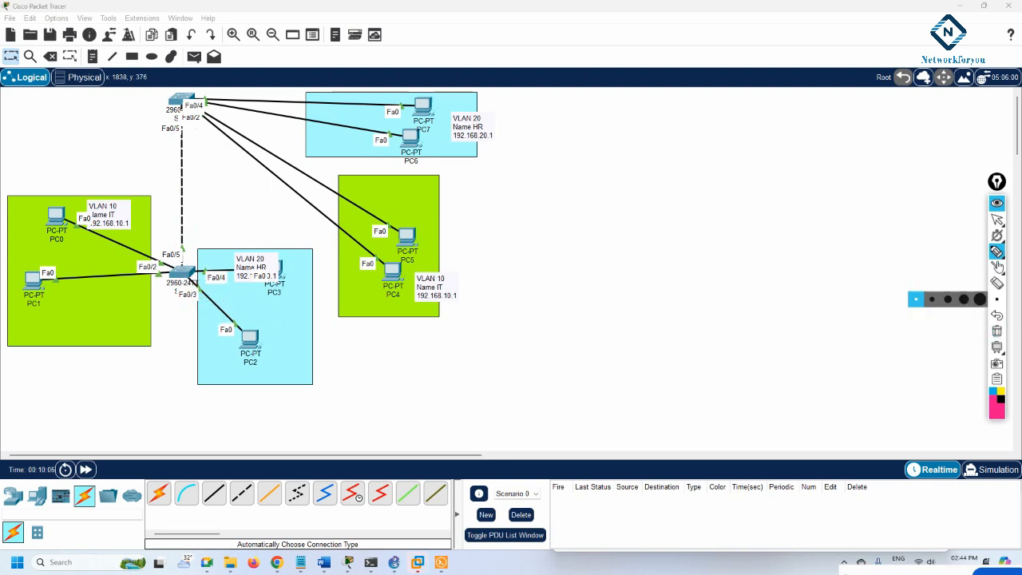
pyautogui.click(998, 219)
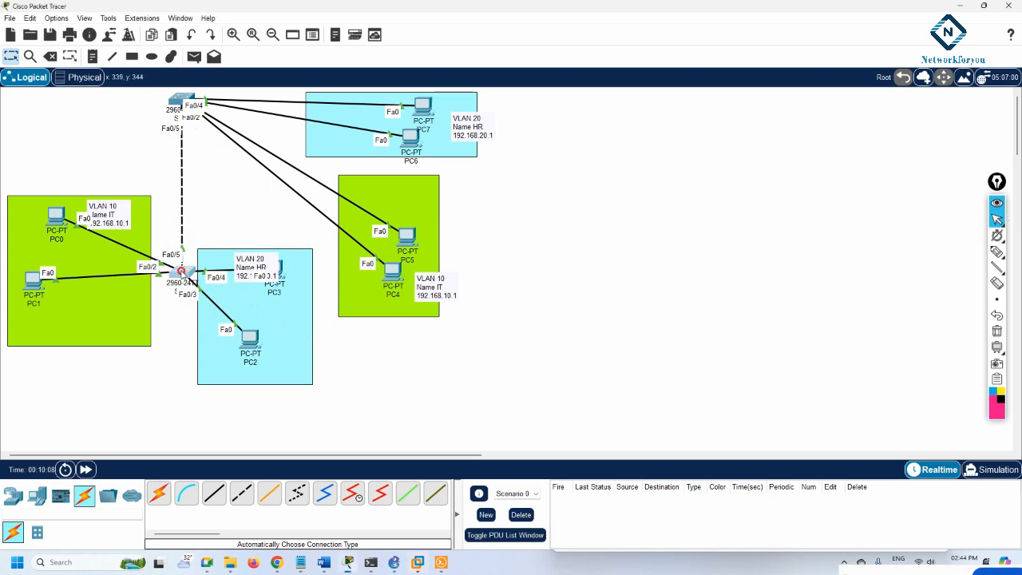
# Open SW1's command line, widen its window and check Fa0/1's membership in VLAN 10 (IT)
pyautogui.click(182, 272)
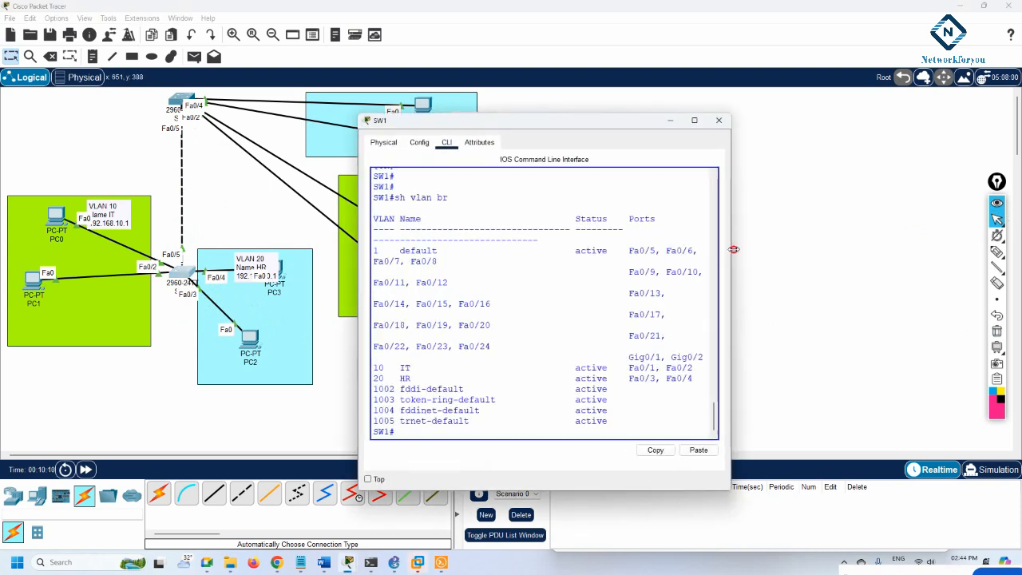
pyautogui.moveTo(728, 253); pyautogui.dragTo(895, 254)
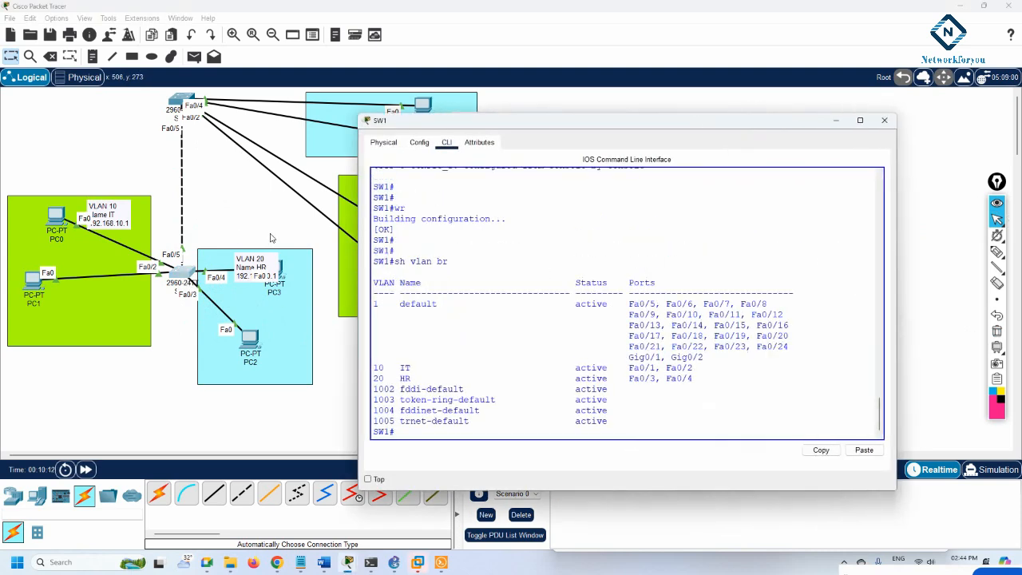
pyautogui.moveTo(657, 368); pyautogui.dragTo(632, 368)
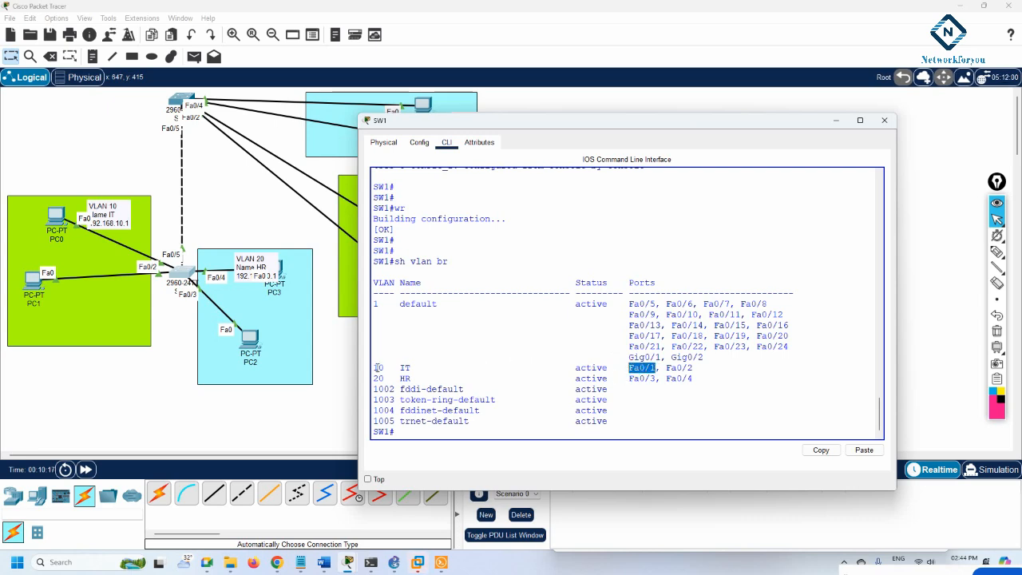
pyautogui.moveTo(376, 368); pyautogui.dragTo(416, 367)
pyautogui.click(463, 366)
# Enter configuration mode on SW1, select interface f0/1 and assign it to access VLAN 20
pyautogui.write('config t')
pyautogui.press('Return')
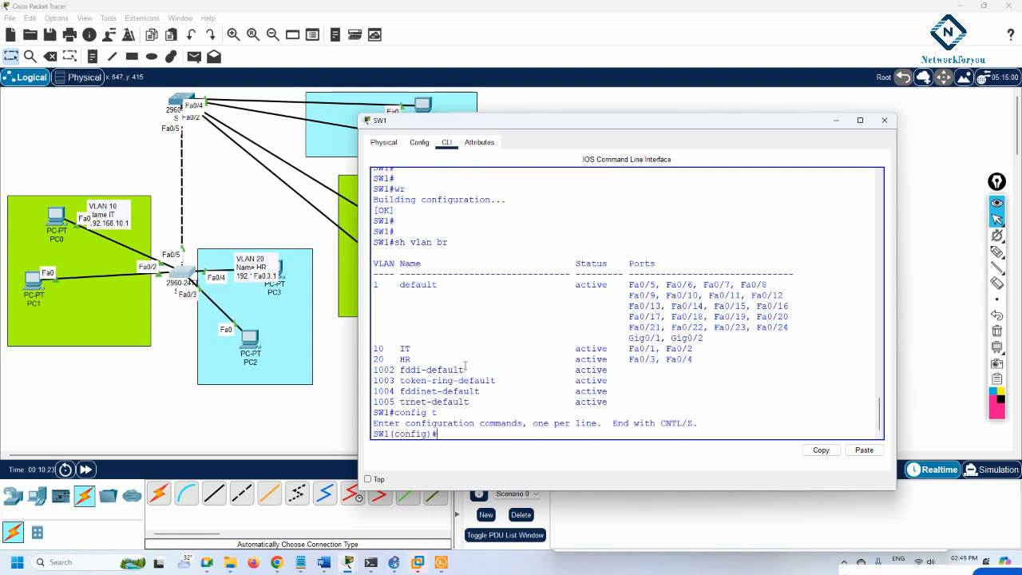
pyautogui.write('int f0/1')
pyautogui.press('Return')
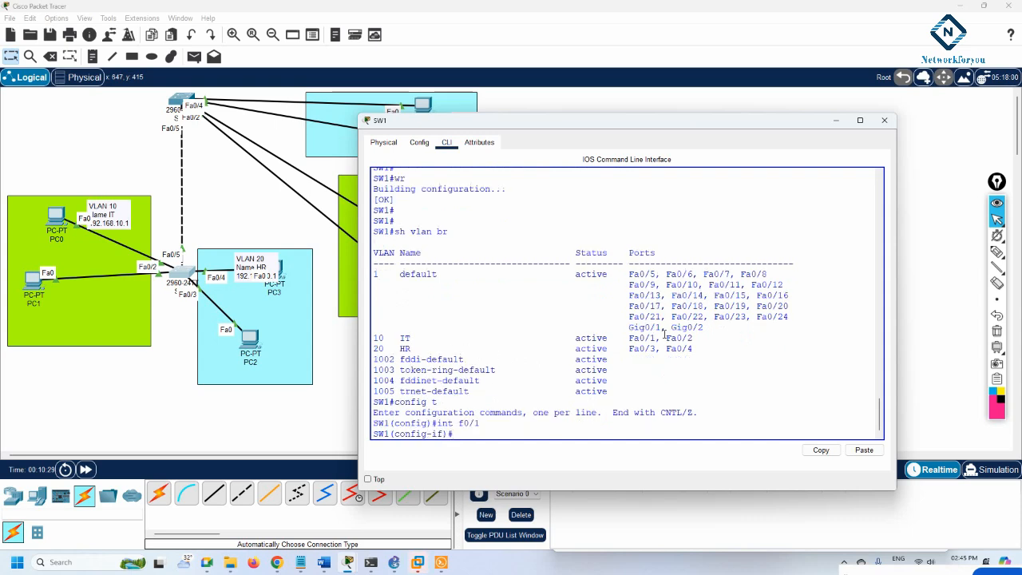
pyautogui.moveTo(663, 336); pyautogui.dragTo(365, 339)
pyautogui.write('sw')
pyautogui.press('Tab')
pyautogui.write('acc')
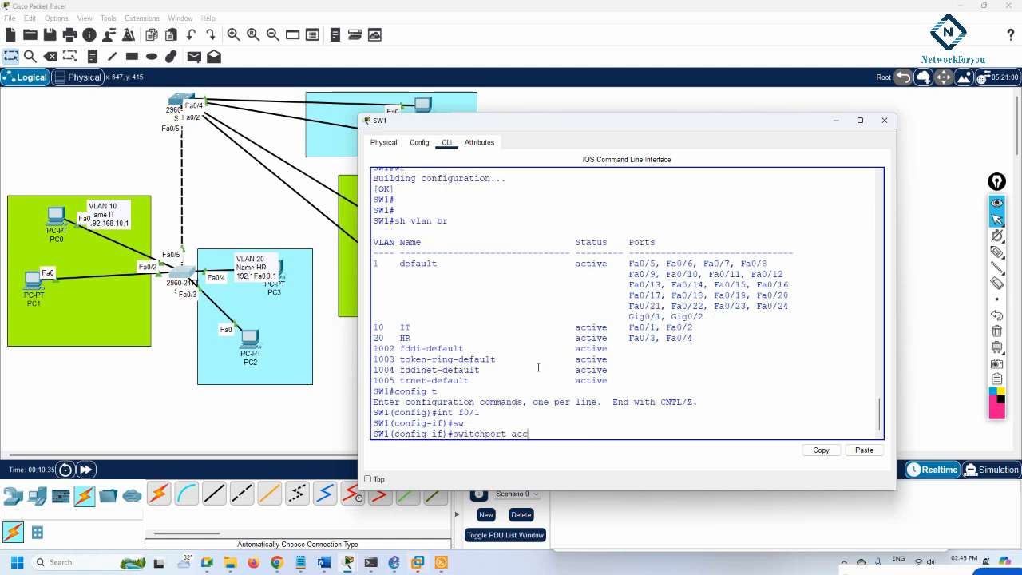
pyautogui.press('Tab')
pyautogui.write('vlan 20')
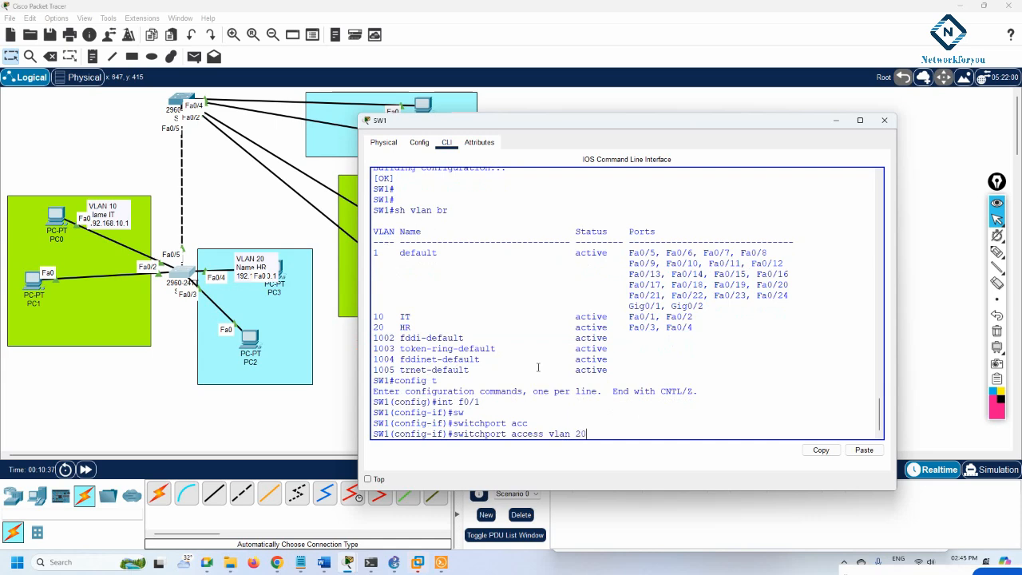
pyautogui.press('Return')
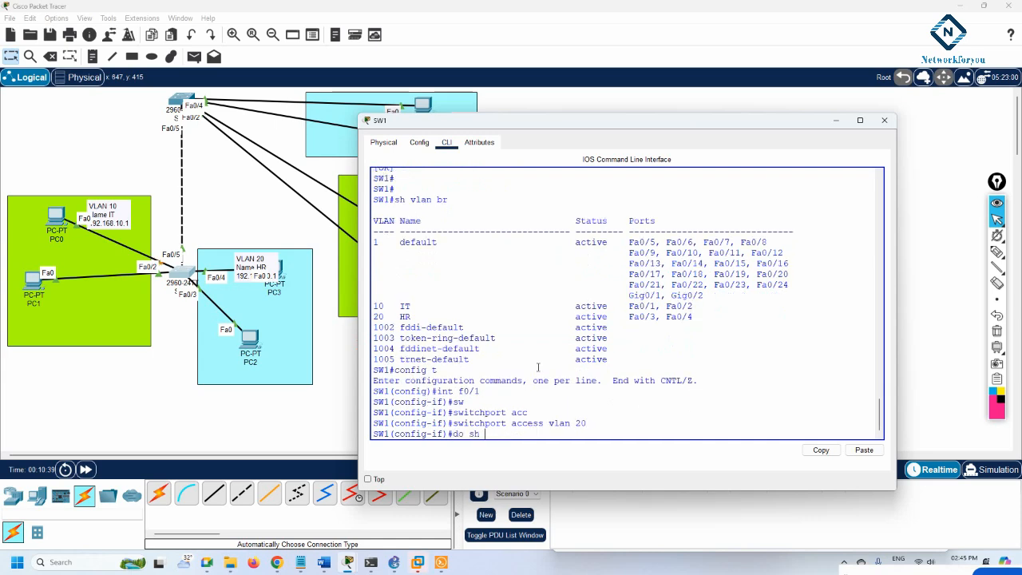
# Display SW1's VLAN brief from configuration mode and compare the ports assigned to VLAN 10 and VLAN 20
pyautogui.write('do sh vlan br')
pyautogui.press('Return')
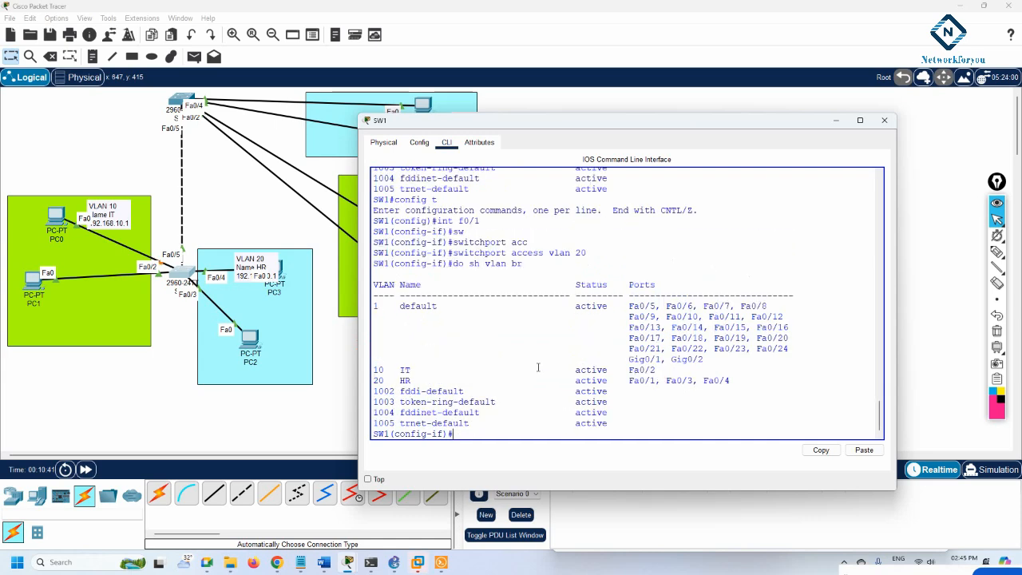
pyautogui.moveTo(654, 369); pyautogui.dragTo(361, 370)
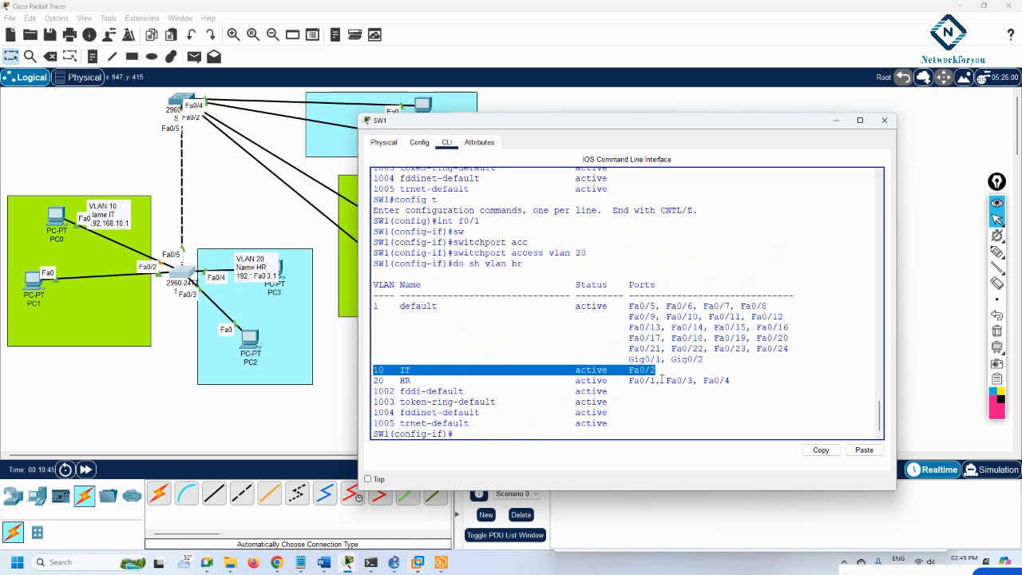
pyautogui.moveTo(661, 380); pyautogui.dragTo(364, 380)
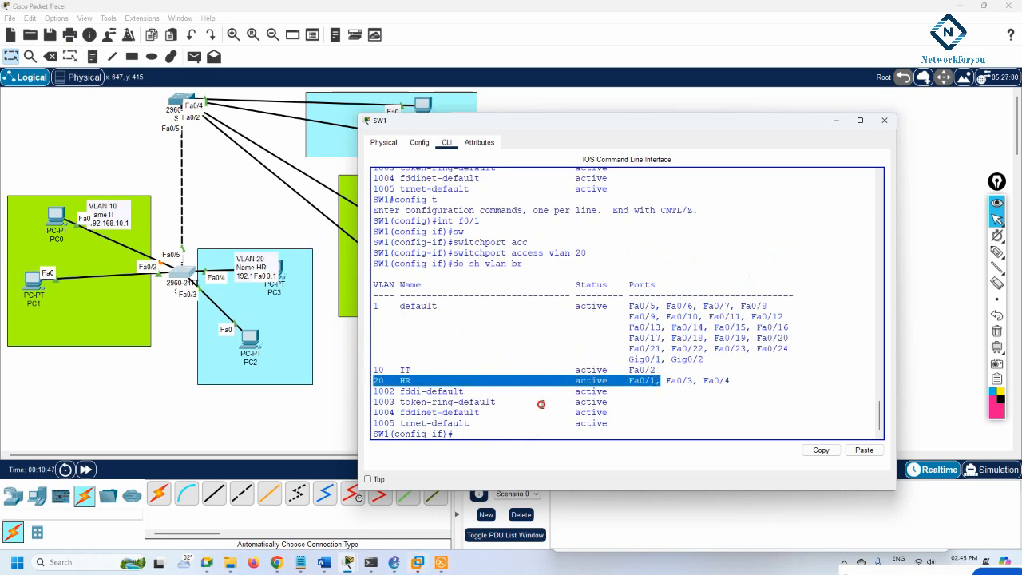
pyautogui.click(540, 404)
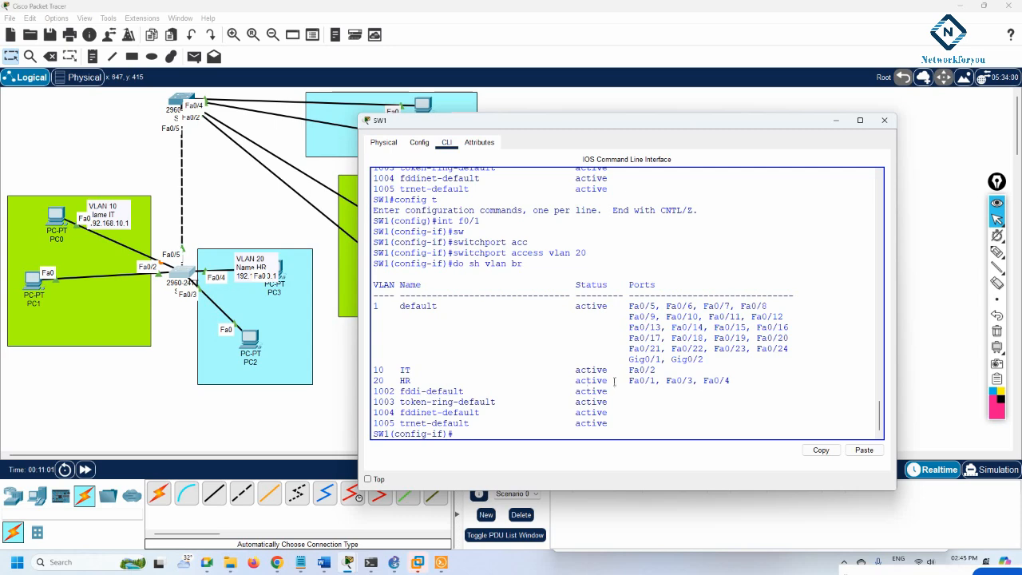
pyautogui.moveTo(657, 380); pyautogui.dragTo(629, 380)
pyautogui.moveTo(379, 365); pyautogui.dragTo(393, 370)
pyautogui.moveTo(656, 381); pyautogui.dragTo(390, 369)
pyautogui.click(496, 397)
# Reassign SW1's f0/1 to access VLAN 10 and display the VLAN brief again
pyautogui.write('sw')
pyautogui.press('Tab')
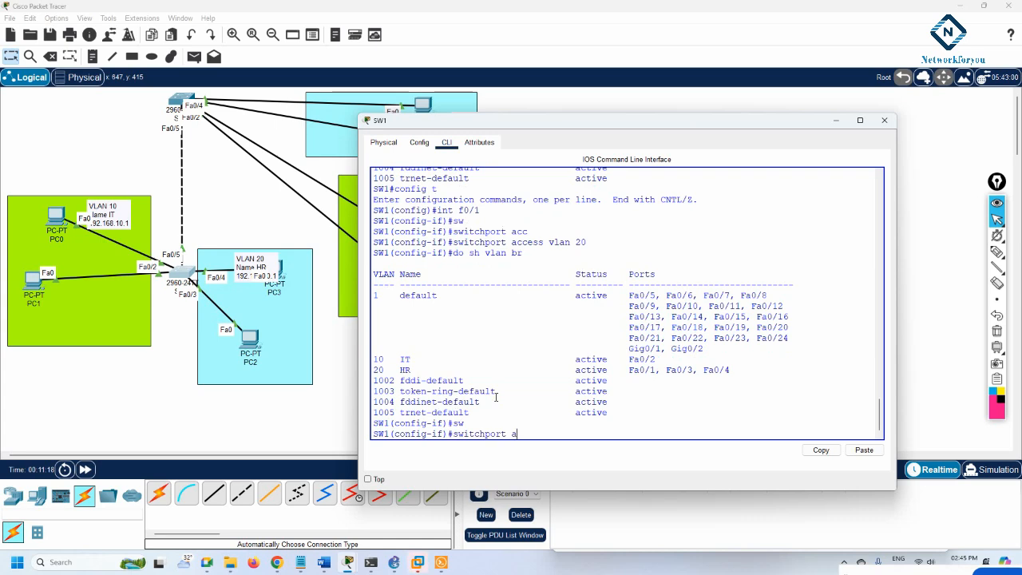
pyautogui.write('ac')
pyautogui.press('Tab')
pyautogui.write('vl')
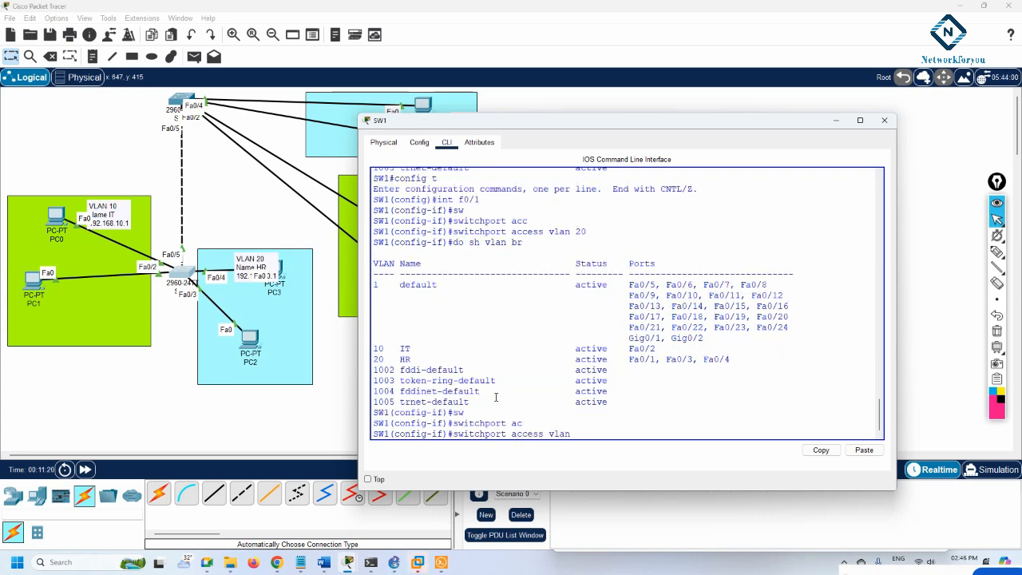
pyautogui.press('Return')
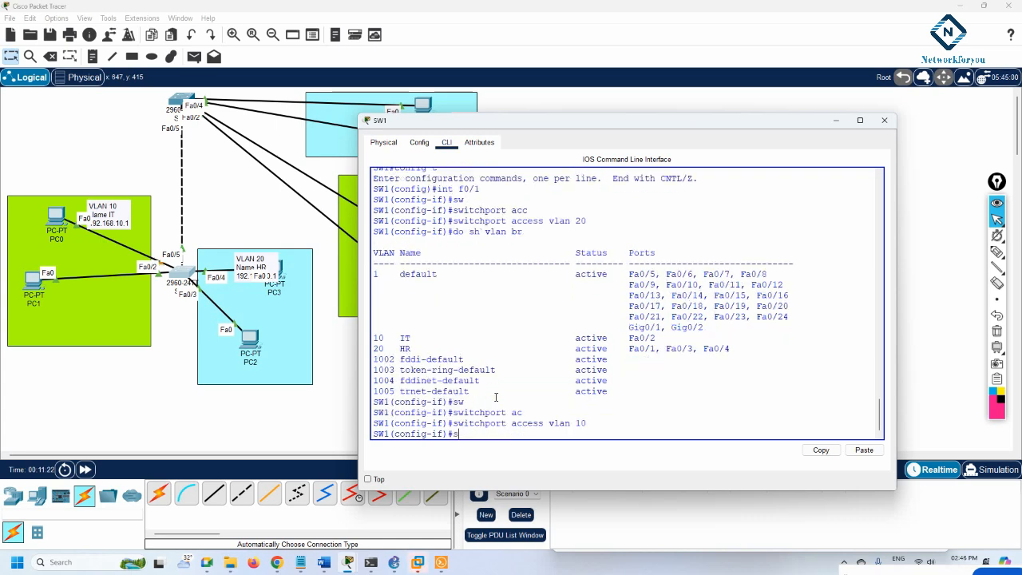
pyautogui.write('do sh vlan br')
pyautogui.press('Return')
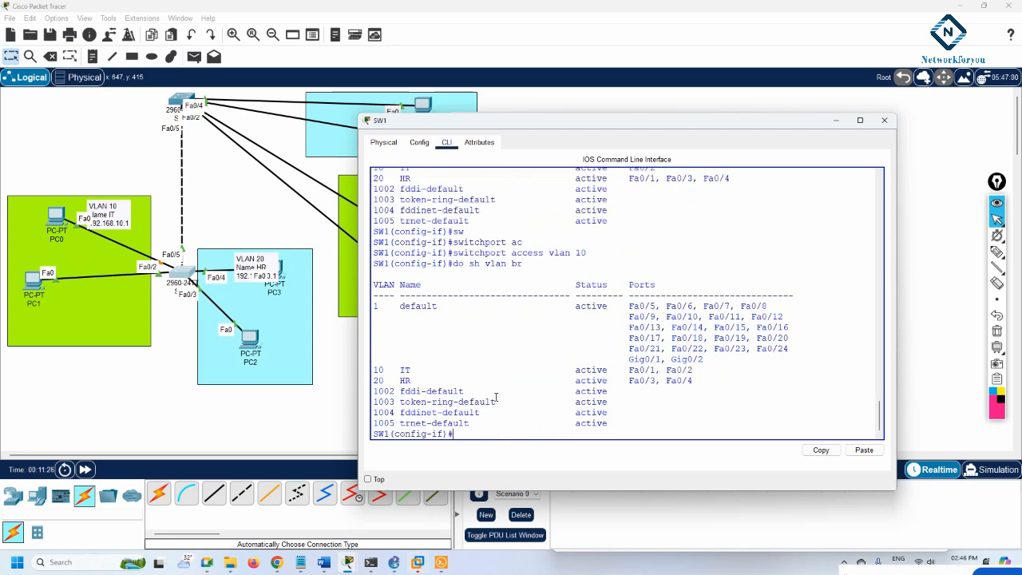